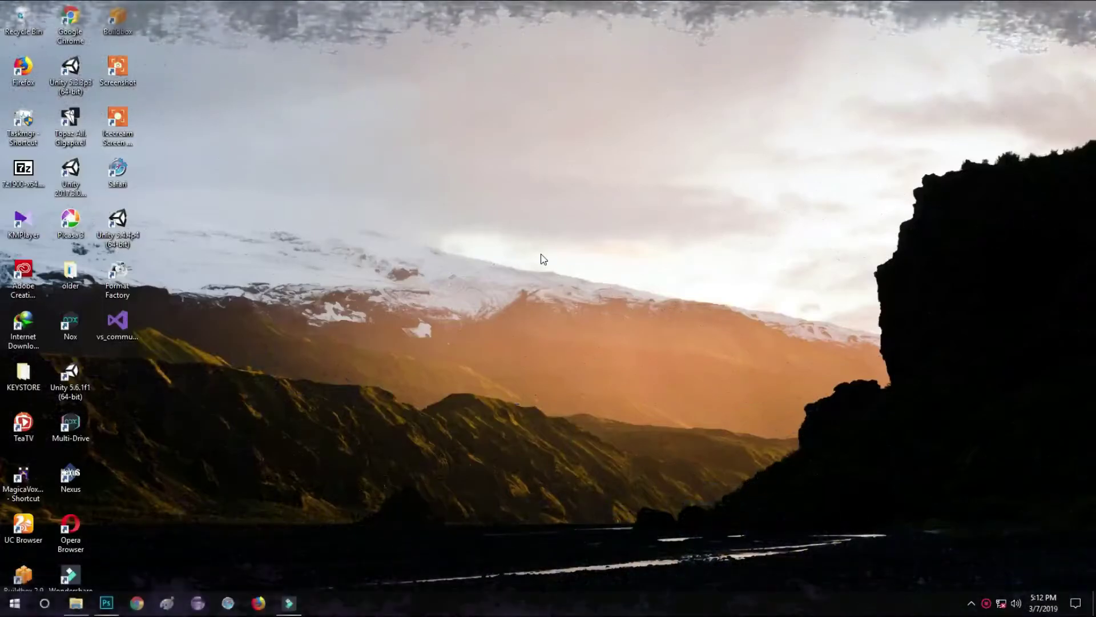
Switch to the Ashes & Fire folder, preview Ashes & Fire Sample.jpg and close the preview
left_click(86, 605)
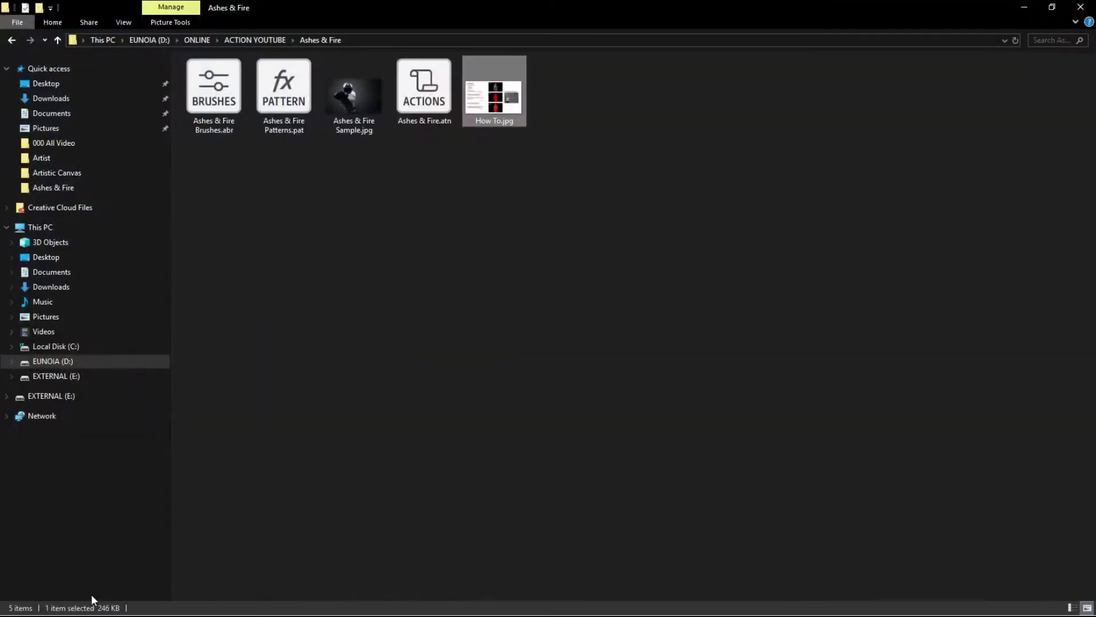
left_click(390, 237)
left_click(352, 94)
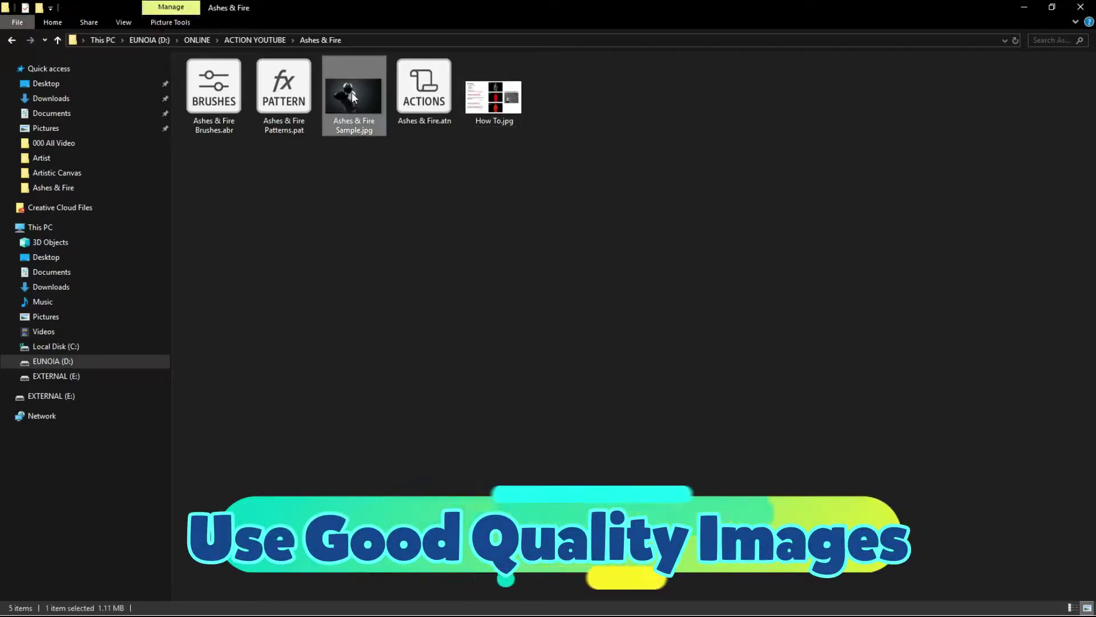
right_click(352, 94)
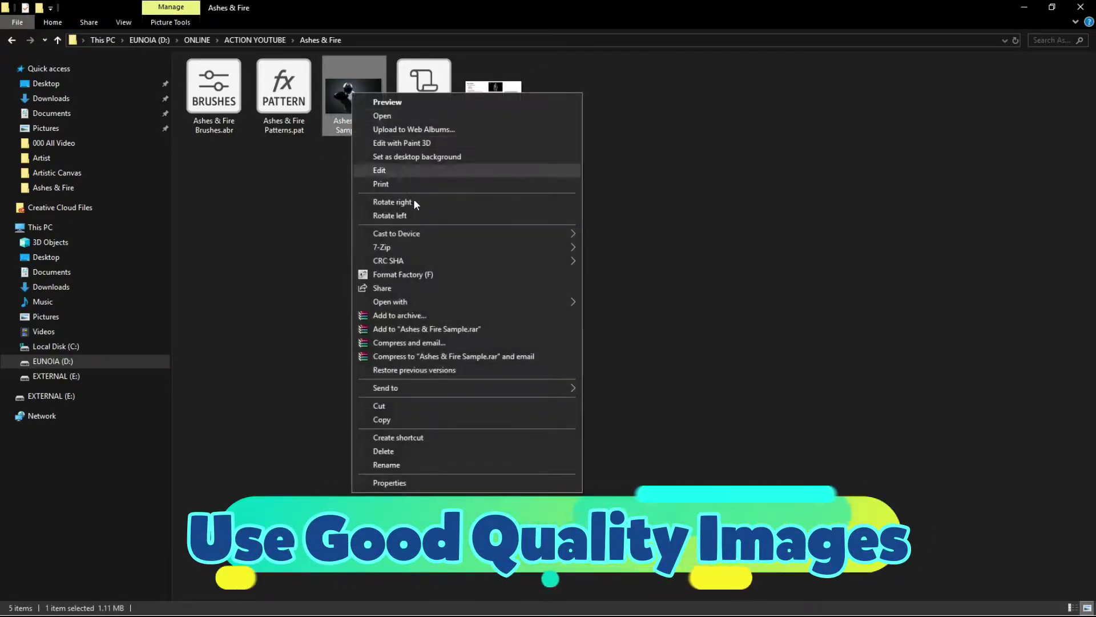
left_click(330, 114)
double_click(331, 115)
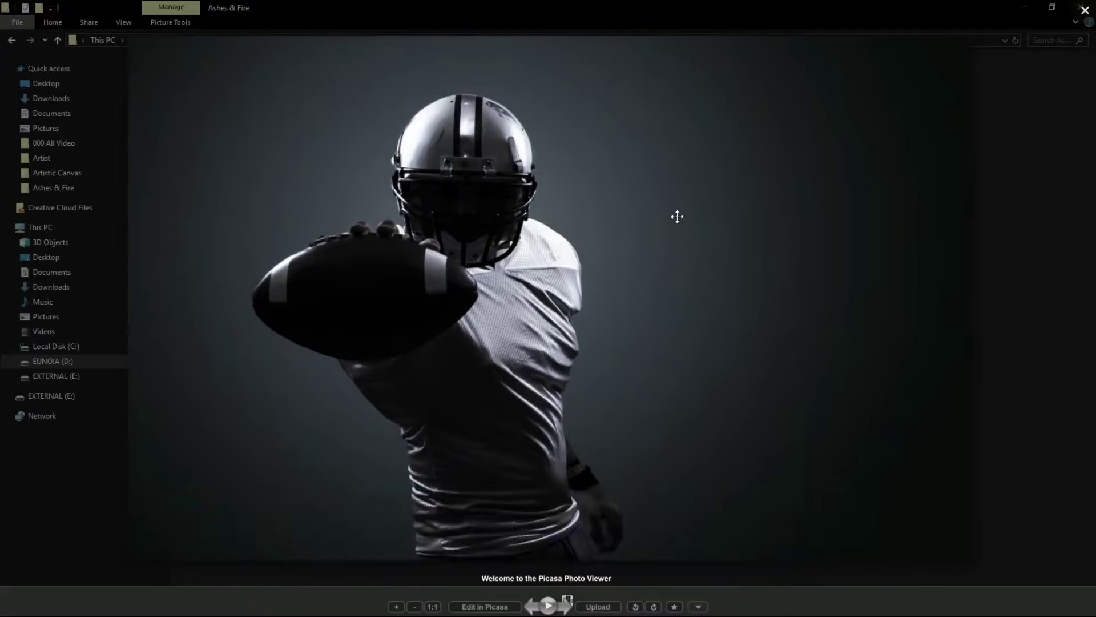
left_click(1084, 10)
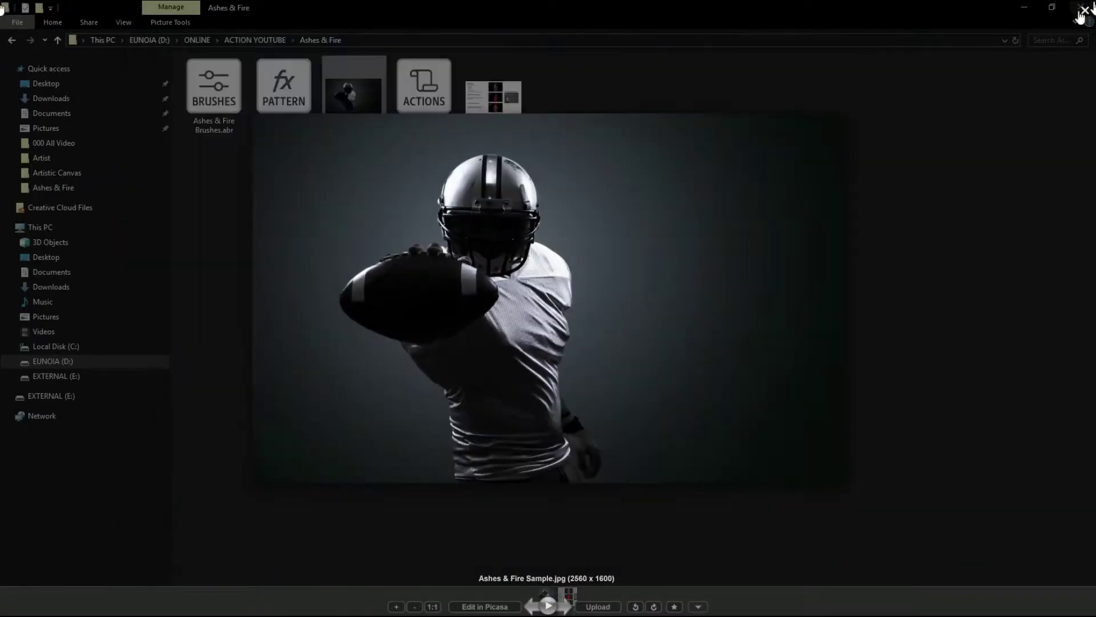
Open Ashes & Fire Sample.jpg from the folder with Adobe Photoshop CC 2018
right_click(345, 115)
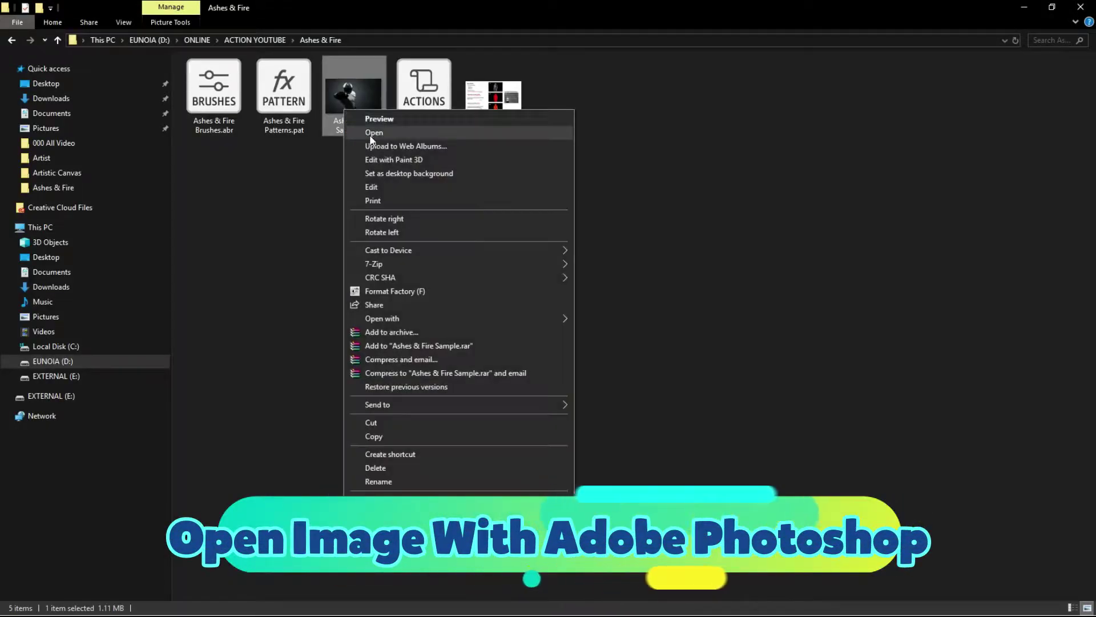
mouse_move(482, 318)
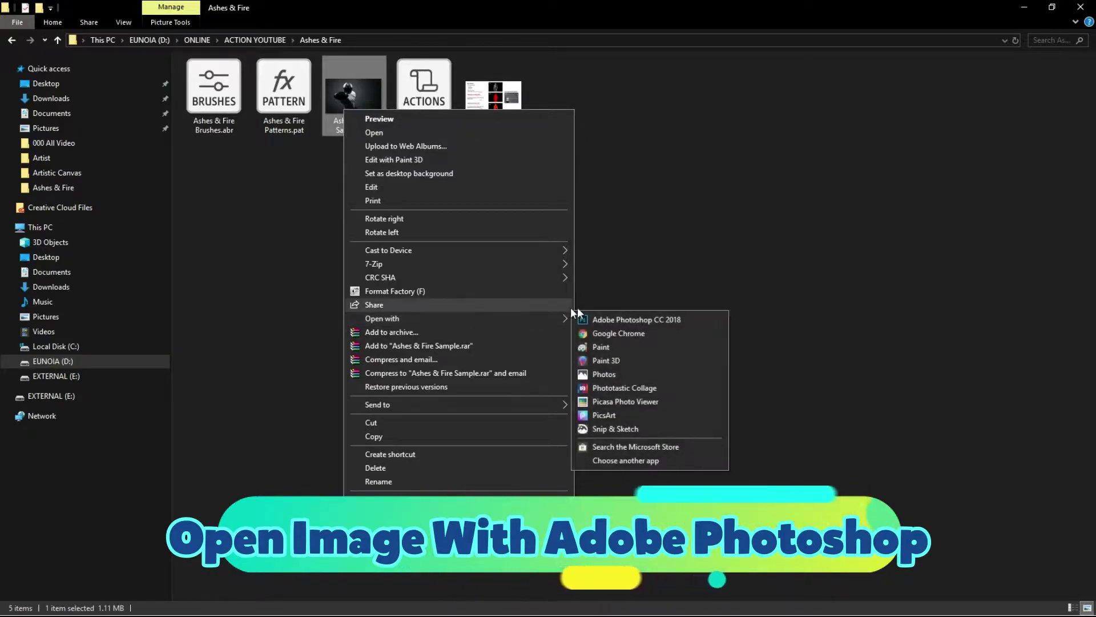
left_click(593, 319)
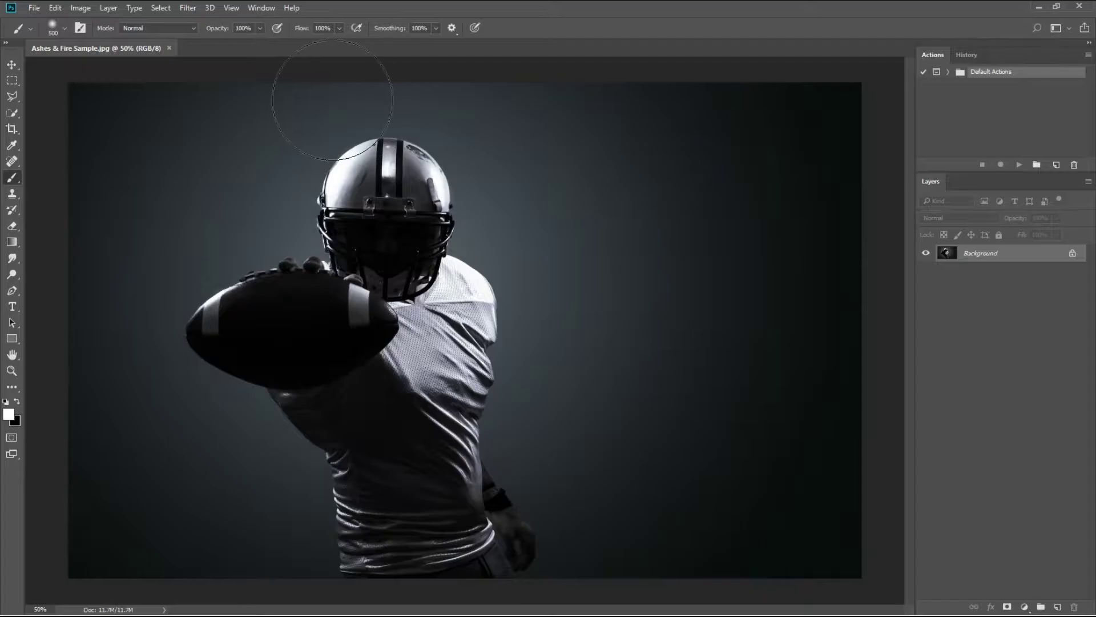
Activate the Move tool and check the image's color mode and bit depth
left_click(11, 65)
left_click(88, 7)
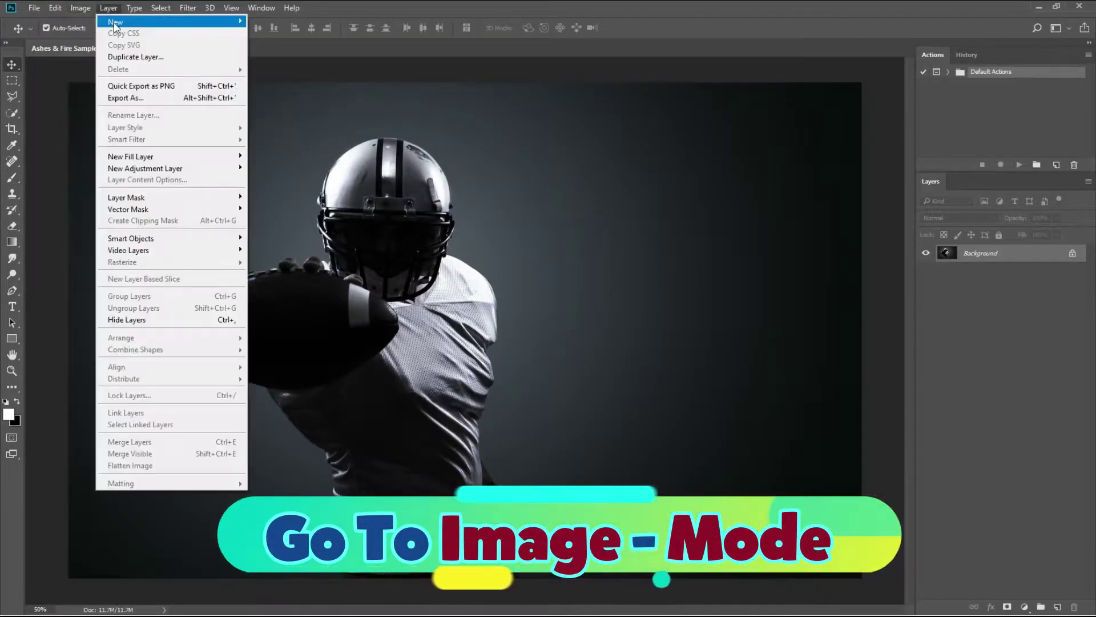
left_click(88, 12)
left_click(85, 9)
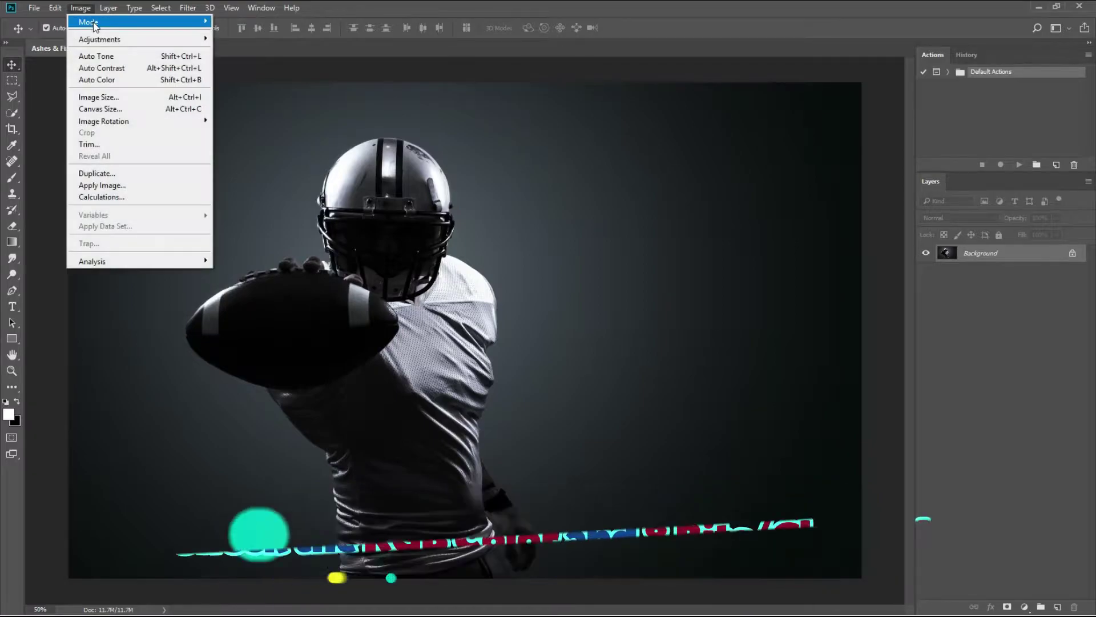
mouse_move(92, 22)
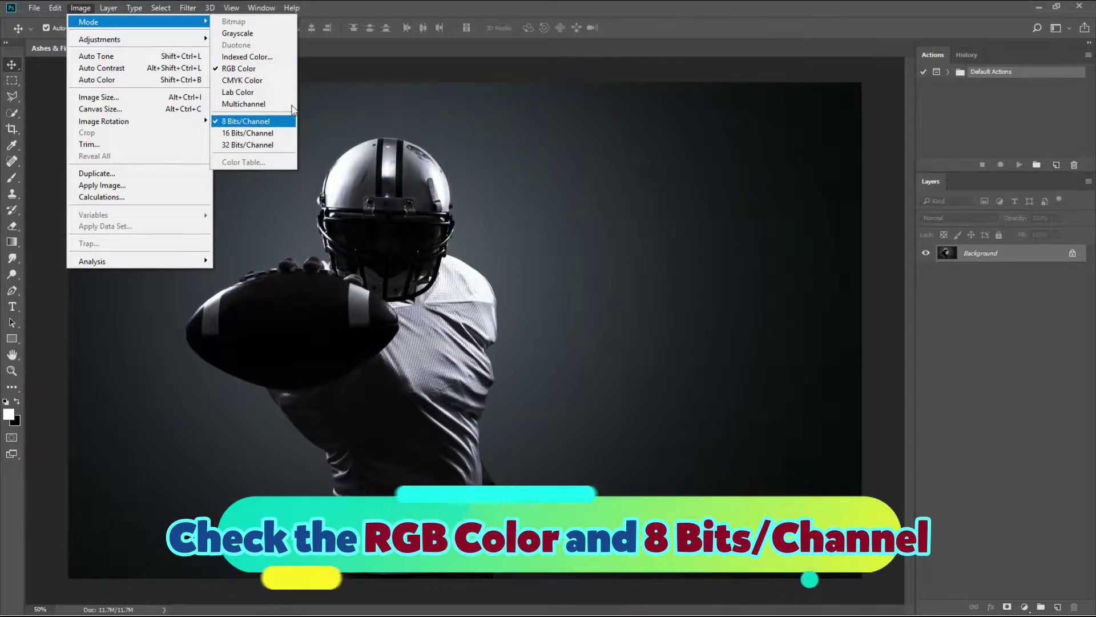
Load Ashes & Fire Brushes.abr, Ashes & Fire Patterns.pat and Ashes & Fire.atn from the folder into Photoshop, and look through the Play action's steps
left_click(1039, 8)
left_click(1039, 8)
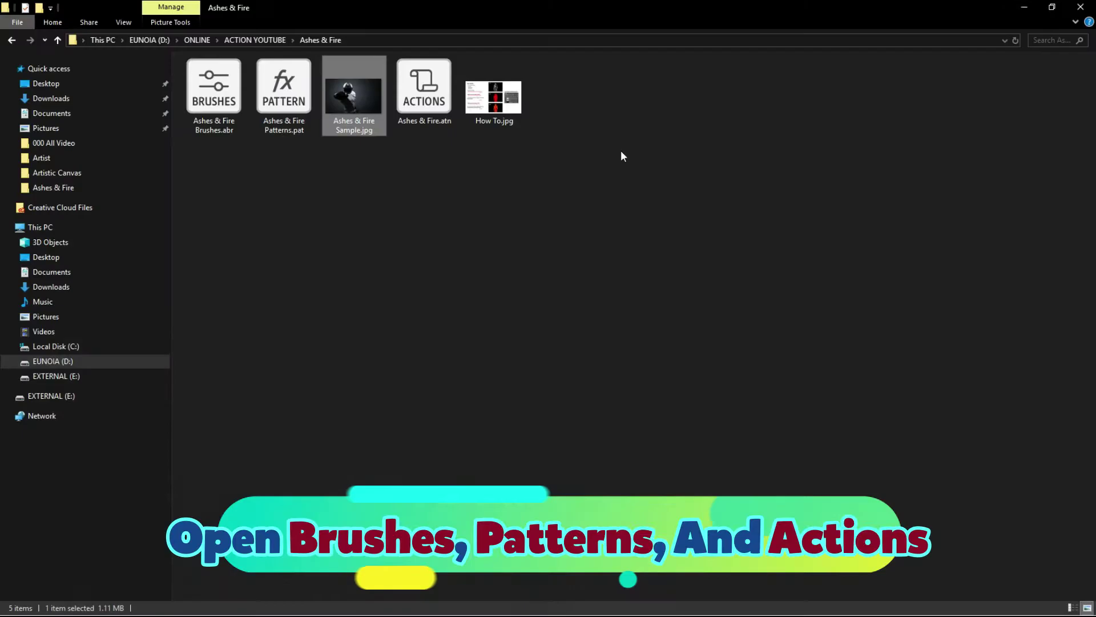
left_click(204, 95)
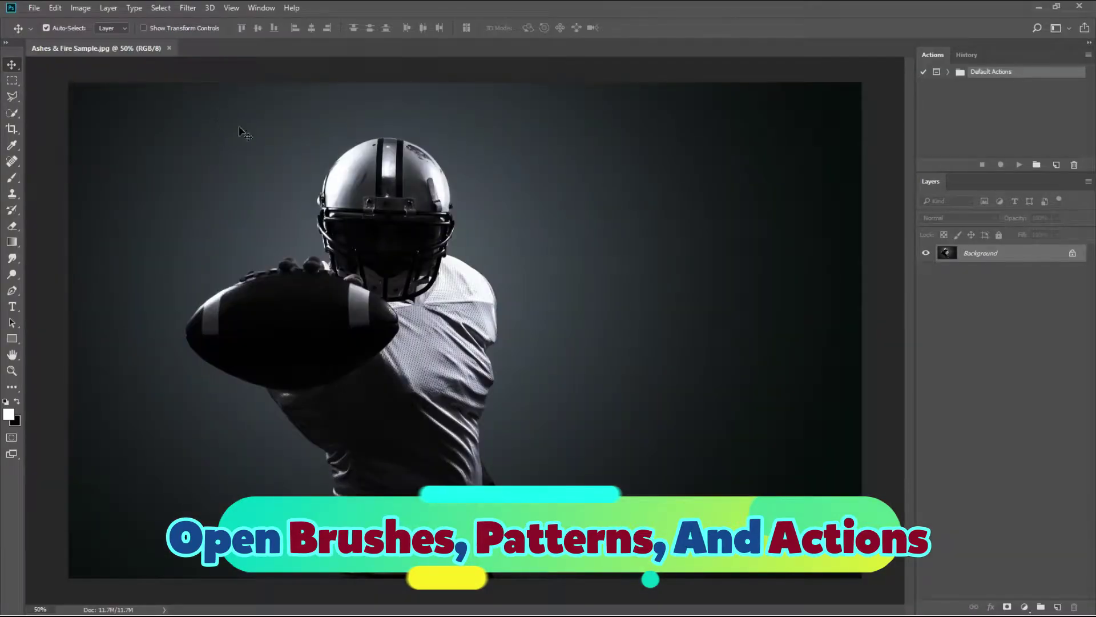
left_click(1037, 8)
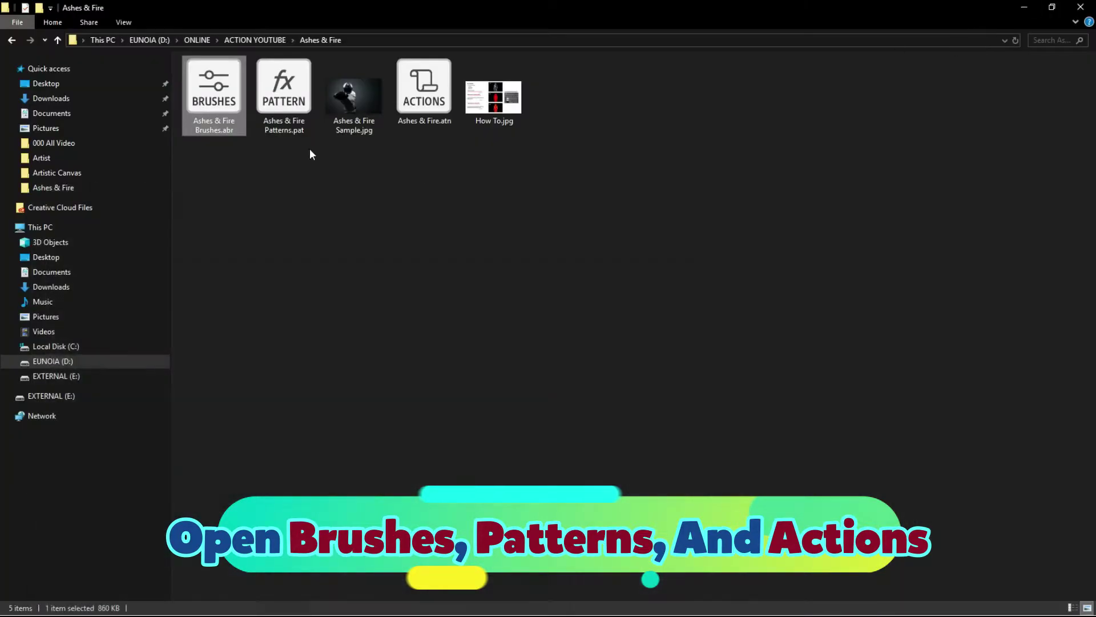
double_click(276, 109)
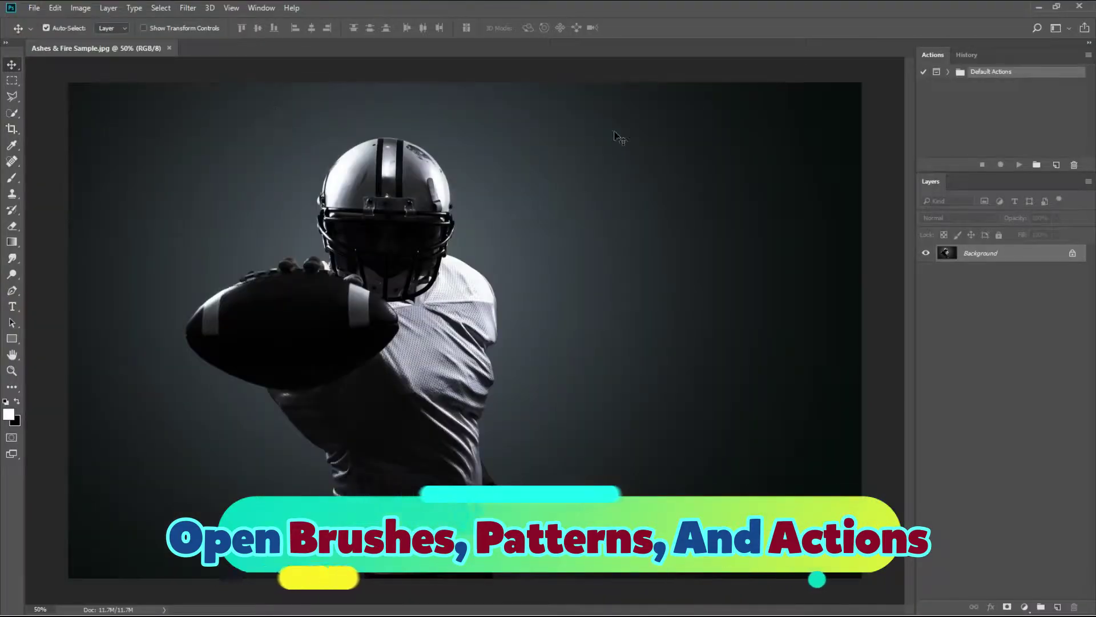
left_click(1038, 8)
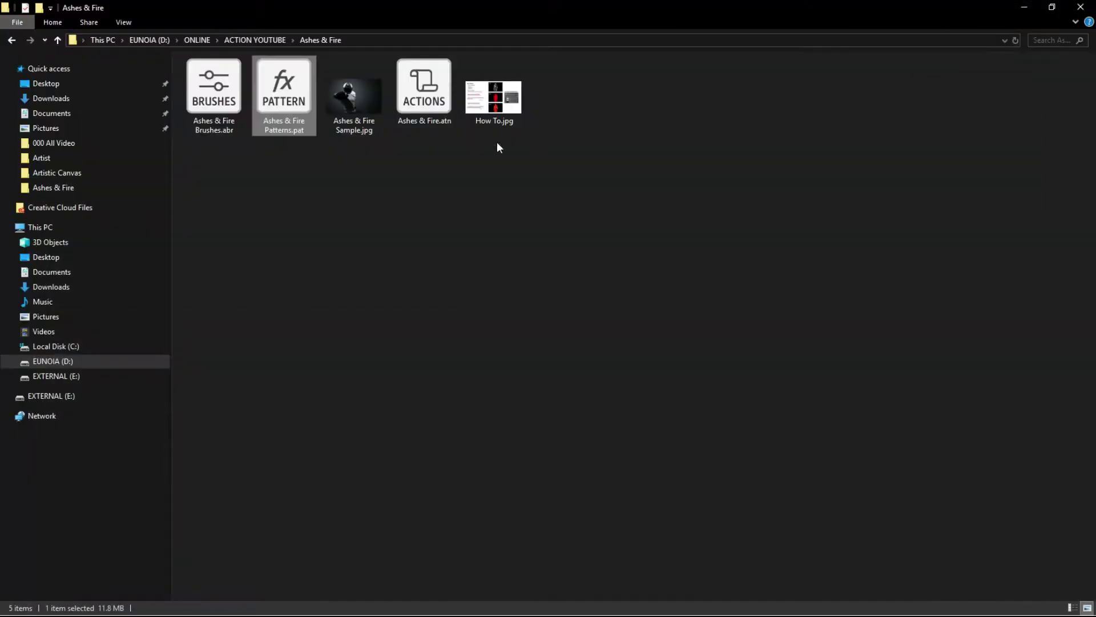
double_click(440, 112)
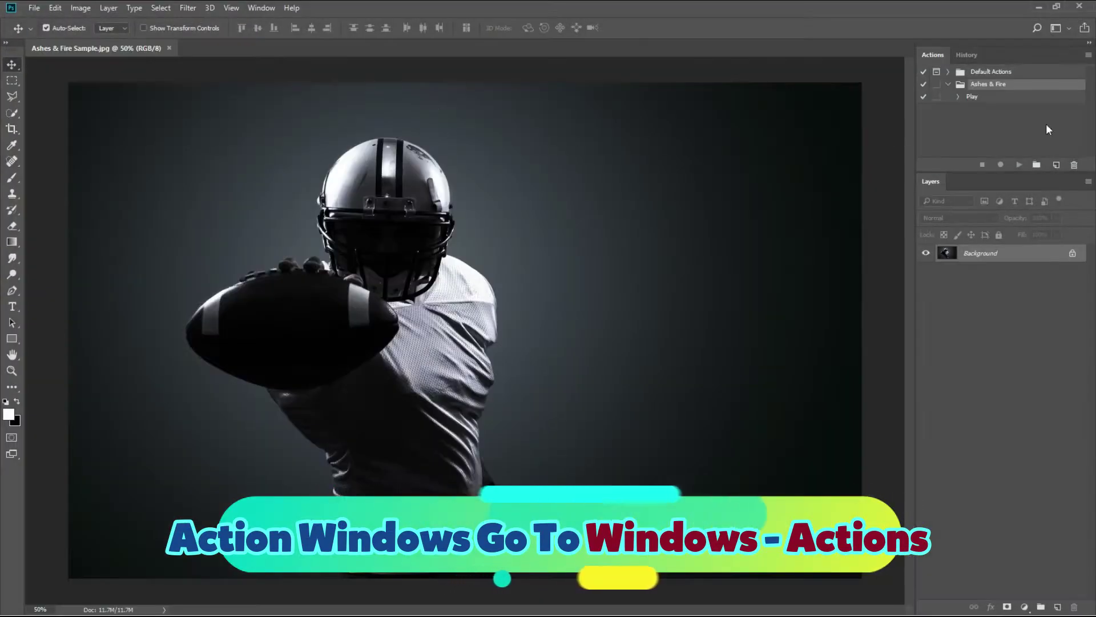
left_click(958, 97)
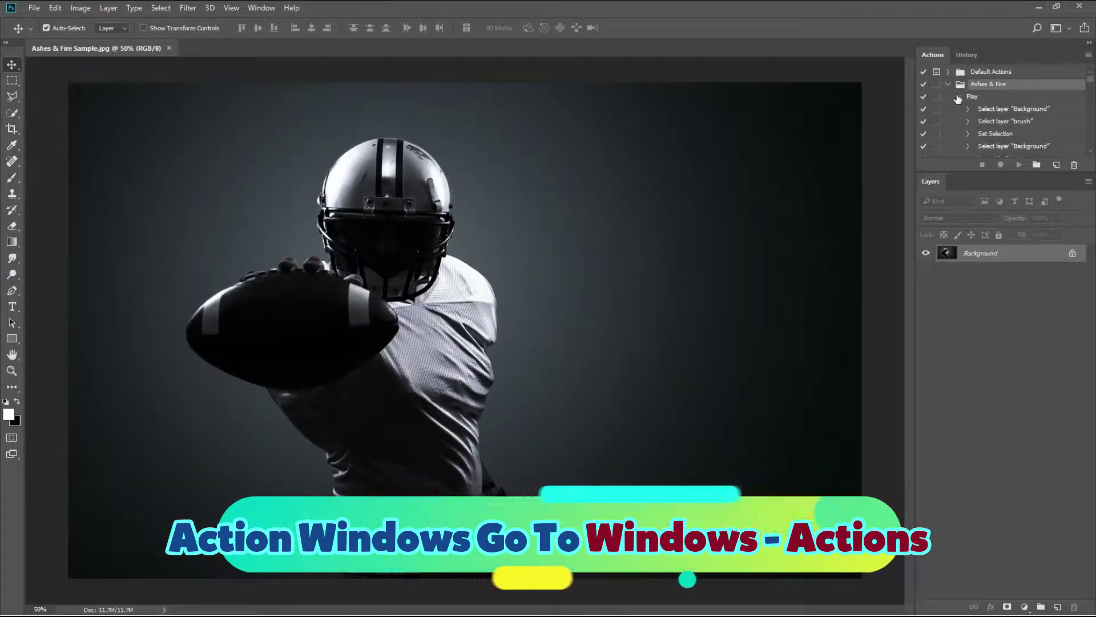
left_click(958, 97)
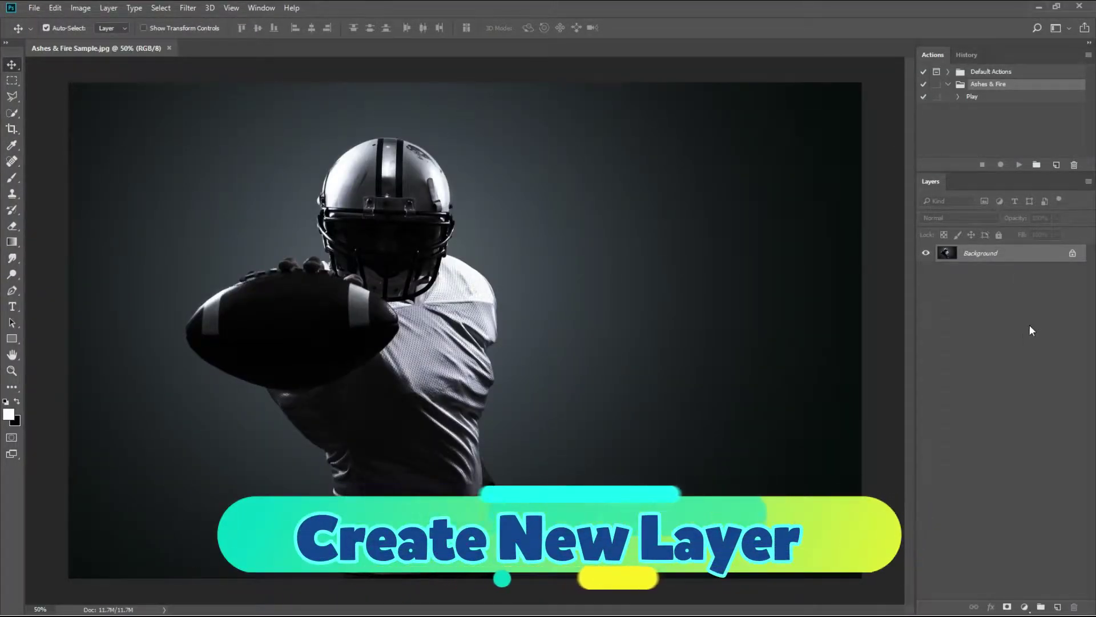
Add two new layers above the background, naming the first "brush" and the one above it "area"
left_click(1058, 608)
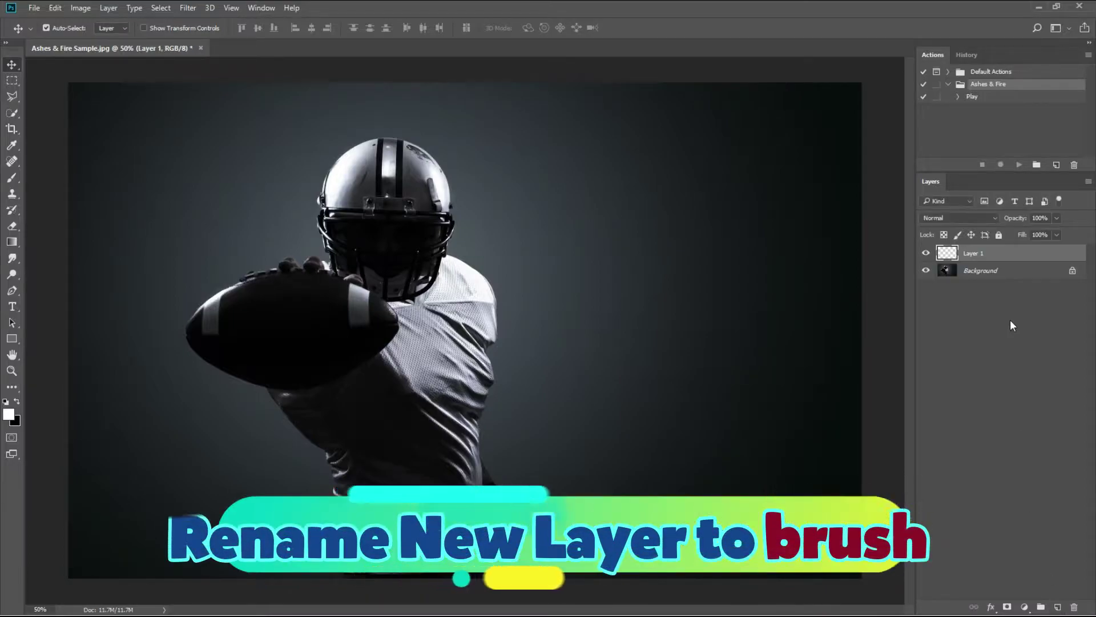
double_click(974, 254)
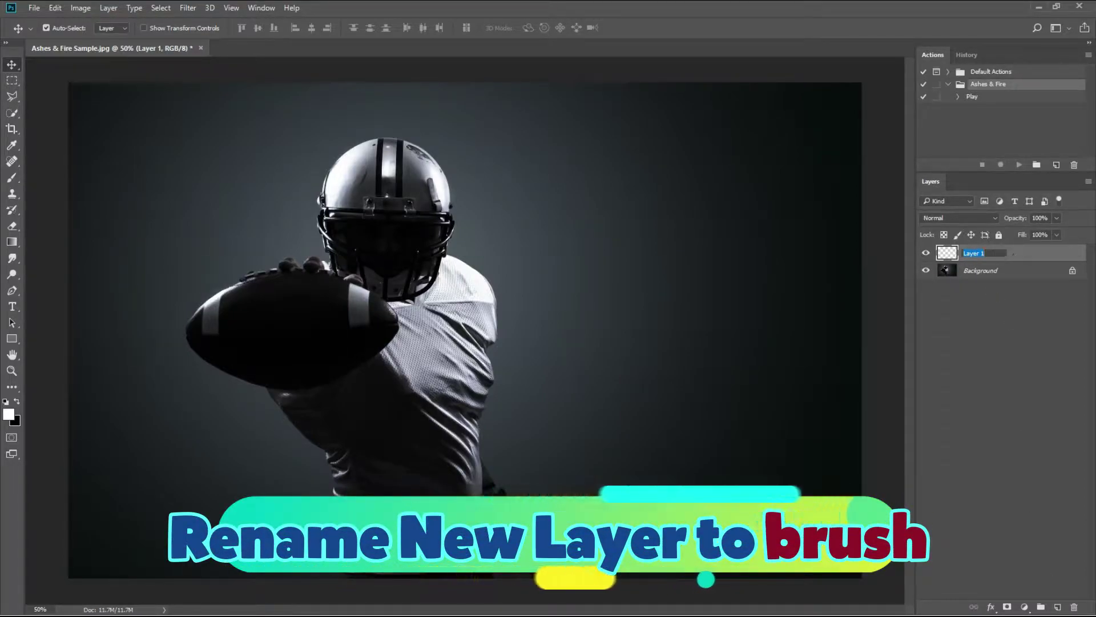
type("brush")
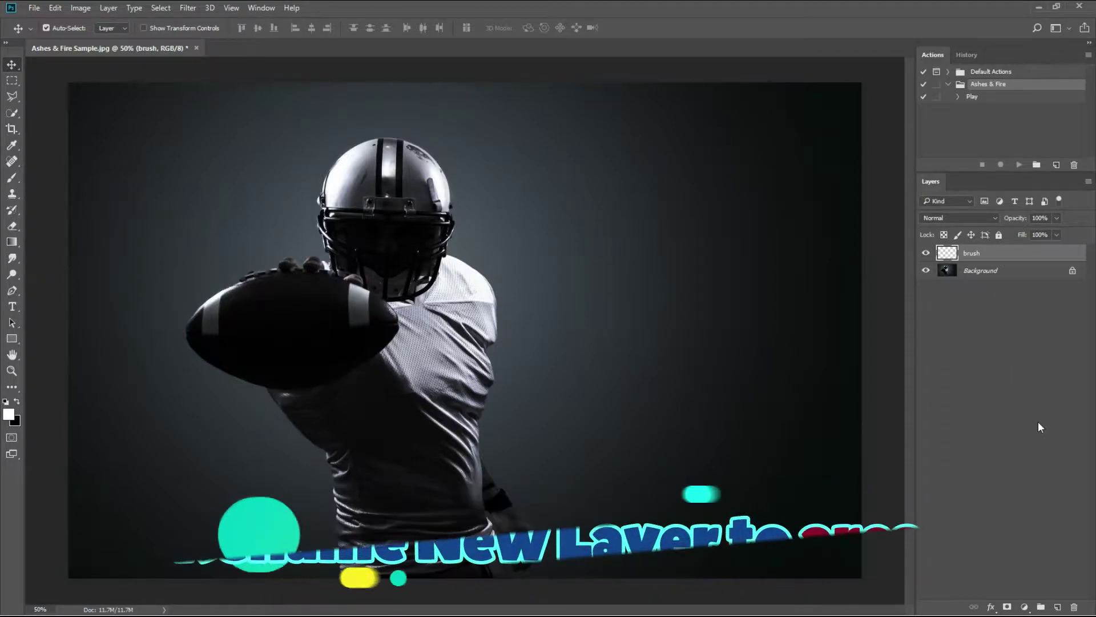
left_click(1057, 607)
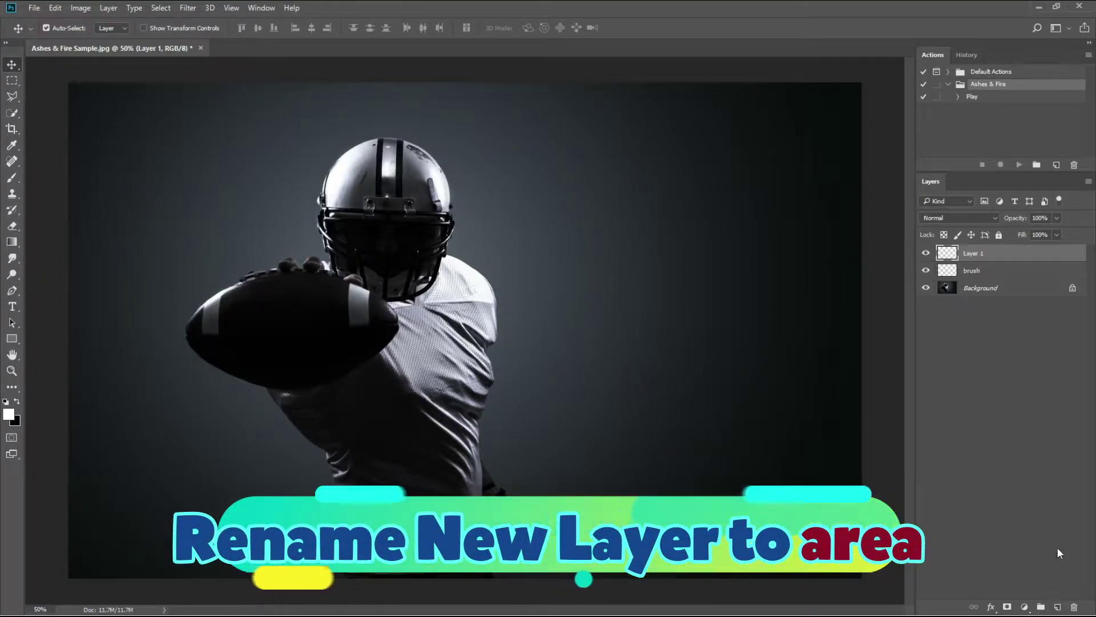
double_click(973, 255)
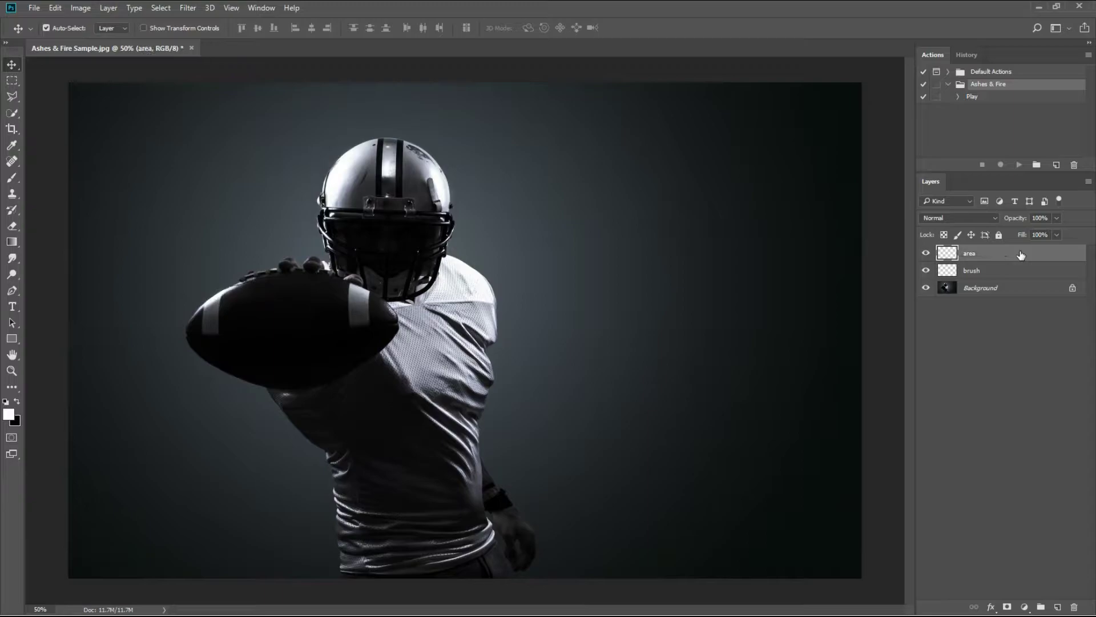
On the Background layer, use Quick Selection to select the player's torso, raised arm and the football
left_click(977, 275)
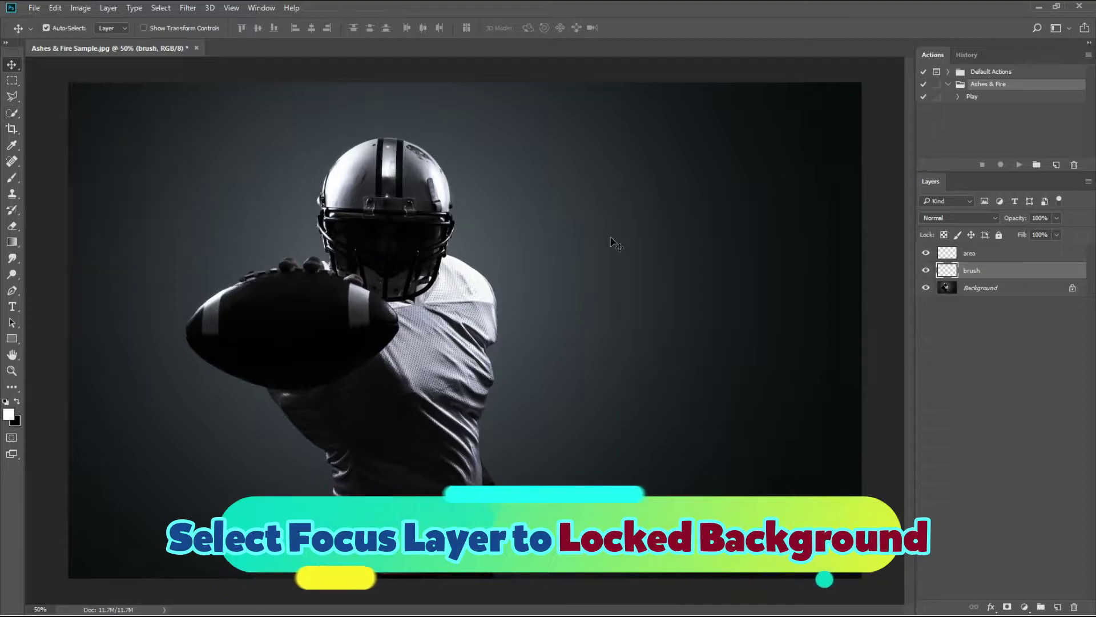
left_click(972, 293)
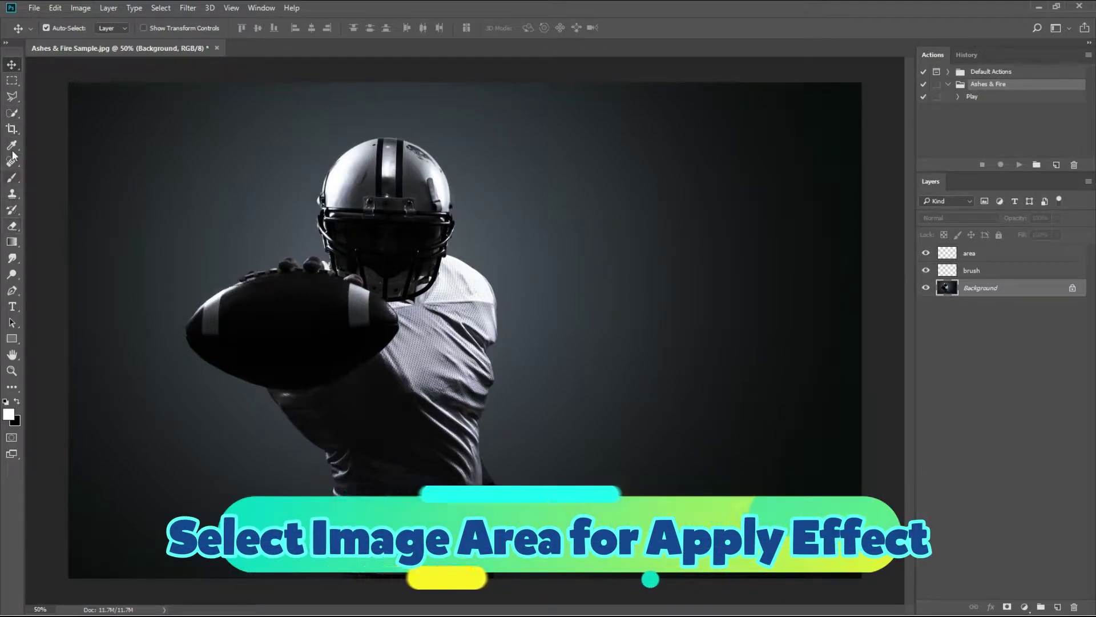
left_click(13, 113)
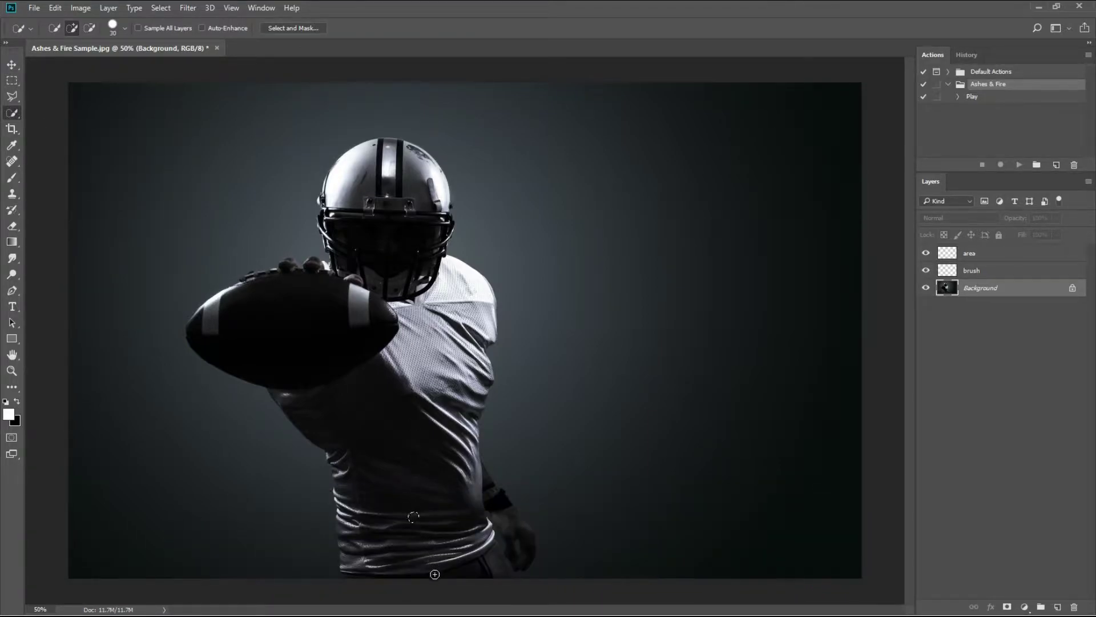
mouse_move(408, 380)
left_mouse_down()
mouse_move(401, 334)
mouse_move(392, 453)
left_mouse_up()
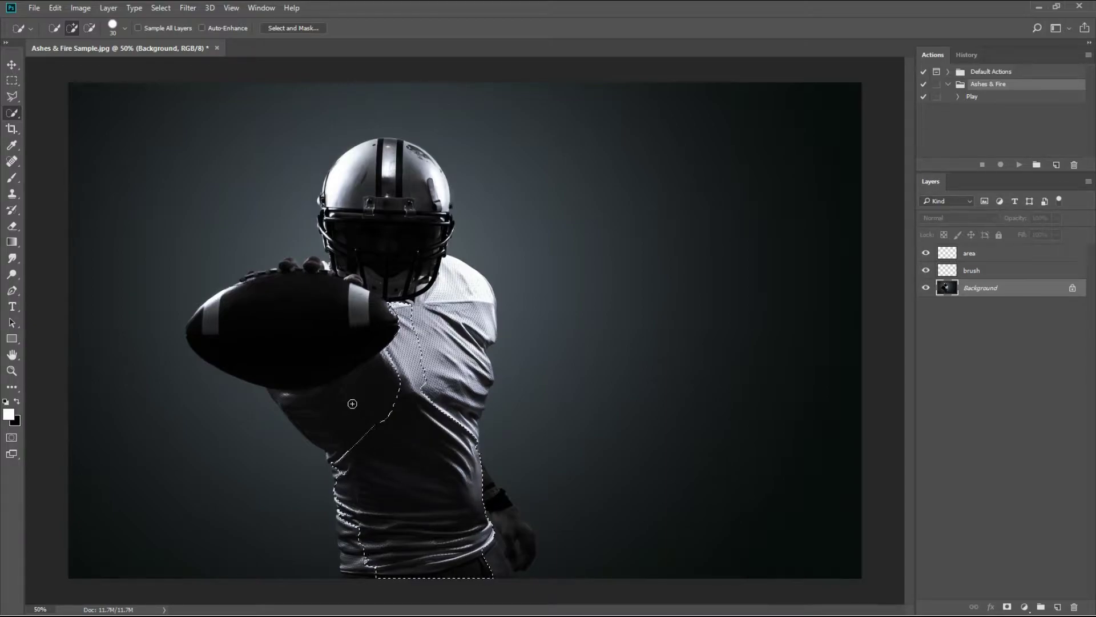
left_click_drag(322, 366, 315, 363)
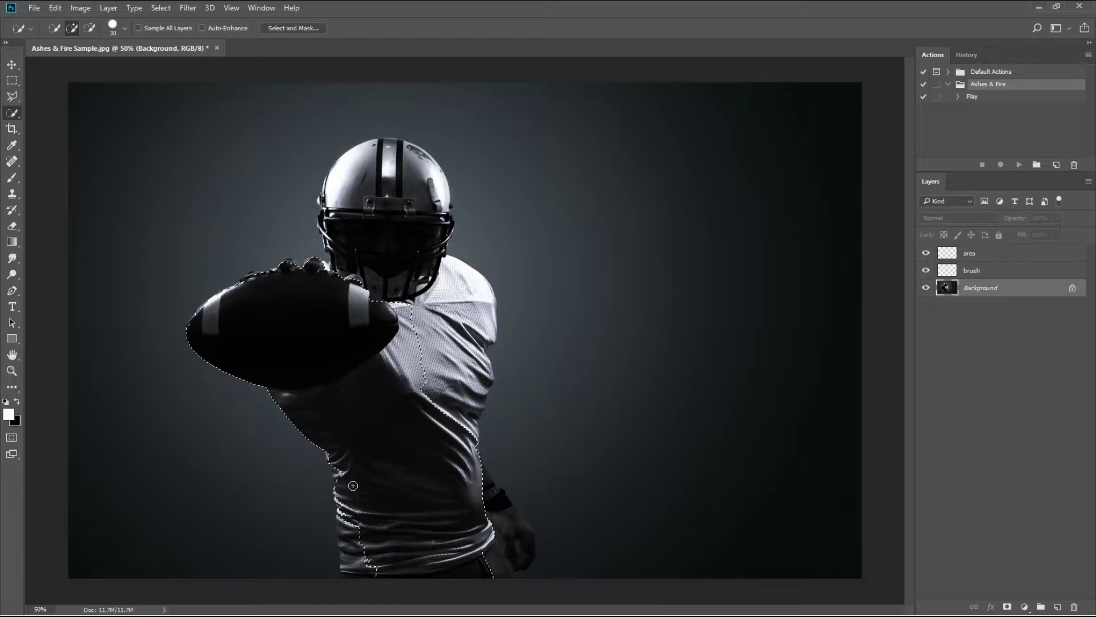
mouse_move(349, 522)
left_mouse_down()
mouse_move(360, 579)
mouse_move(340, 528)
left_mouse_up()
left_click(342, 527)
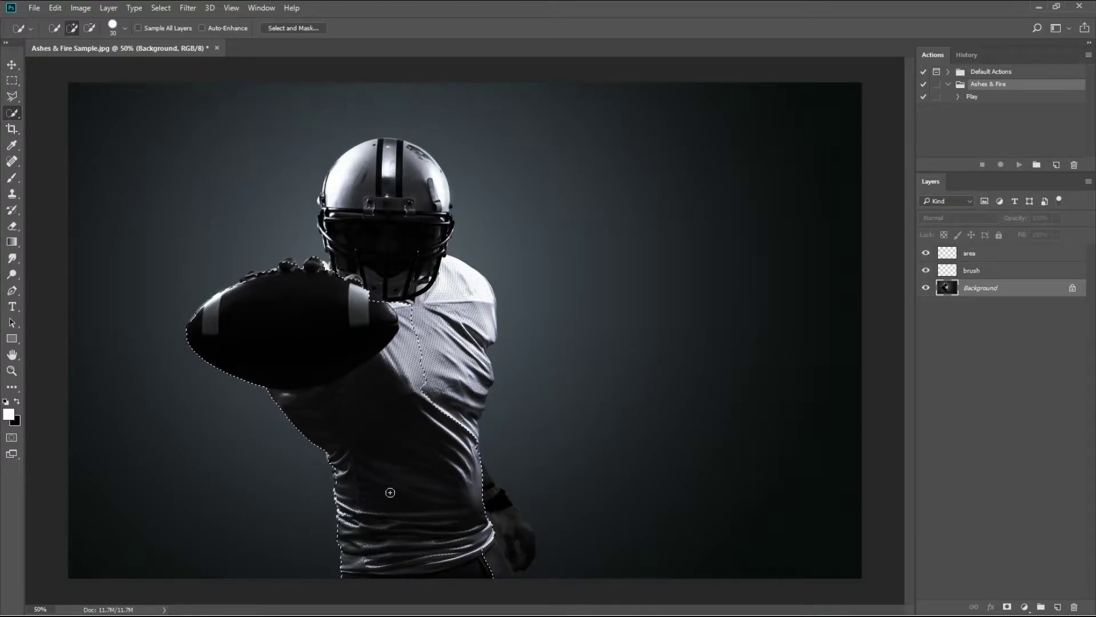
Extend the quick selection over the fingers on the ball, the helmet with its face mask, and the jersey's shoulder
key("ctrl+plus")
key("ctrl+plus")
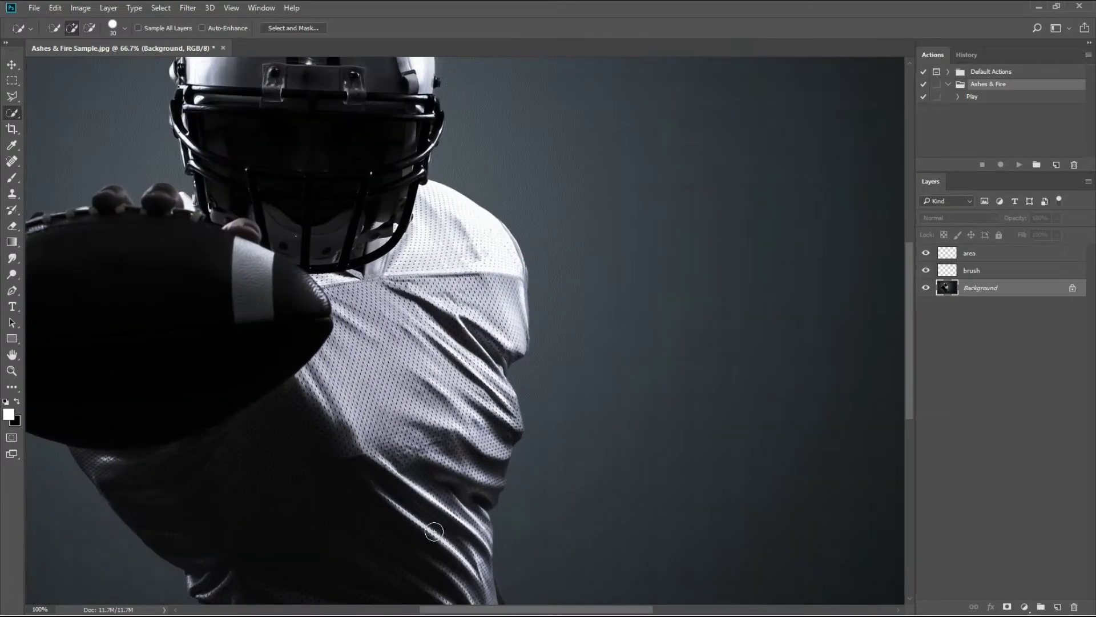
left_click_drag(334, 376, 527, 436)
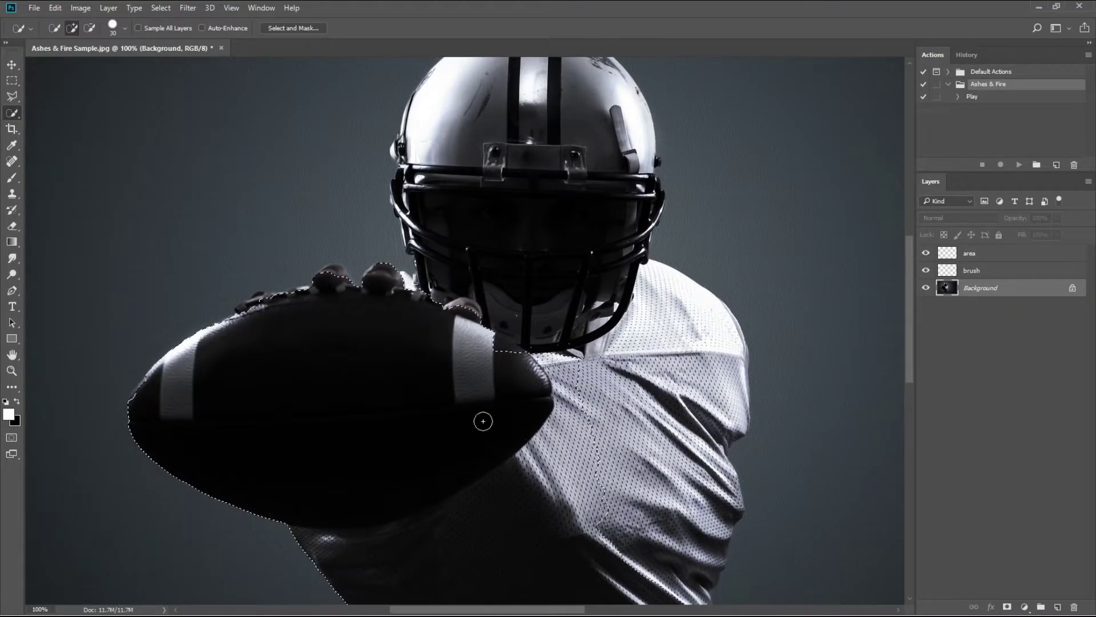
left_click(256, 304)
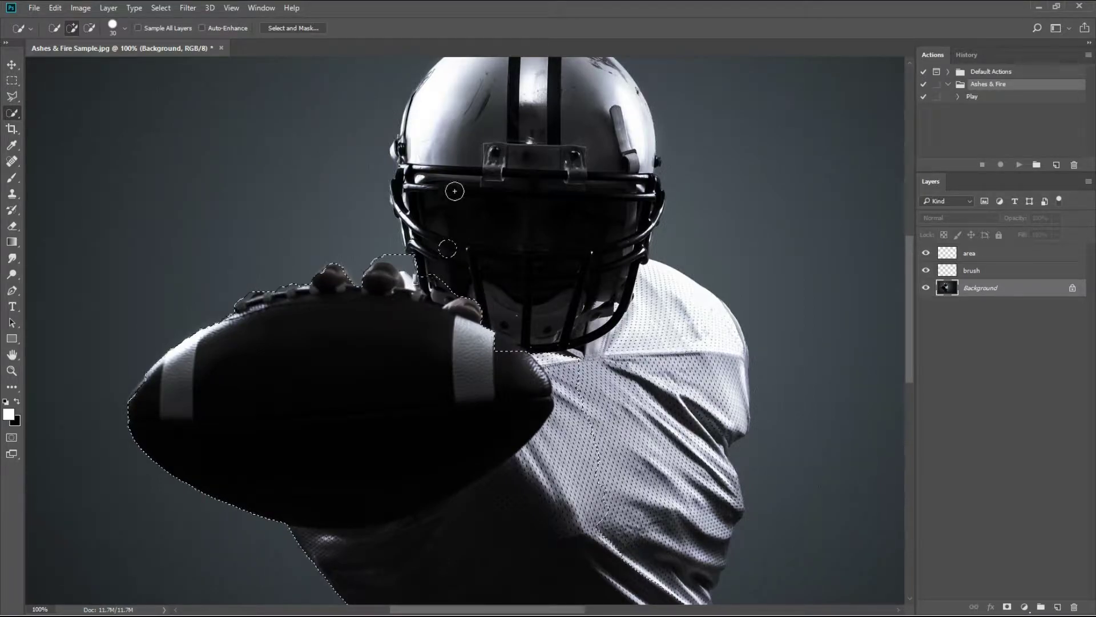
mouse_move(517, 113)
left_mouse_down()
mouse_move(517, 162)
mouse_move(521, 154)
left_mouse_up()
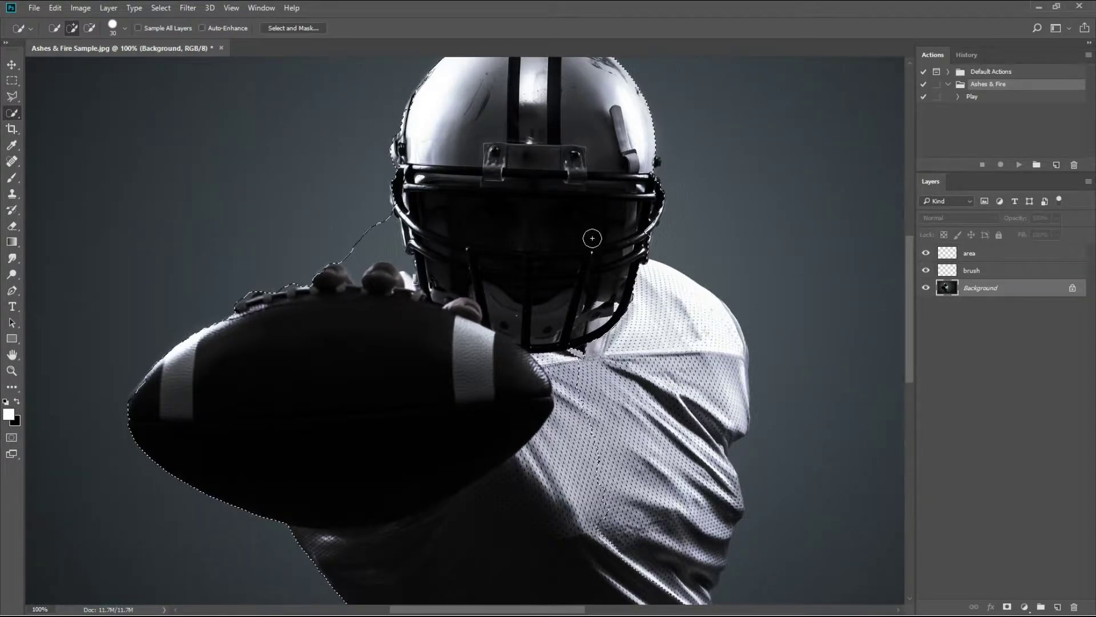
left_click_drag(643, 324, 637, 293)
left_click_drag(710, 382, 705, 380)
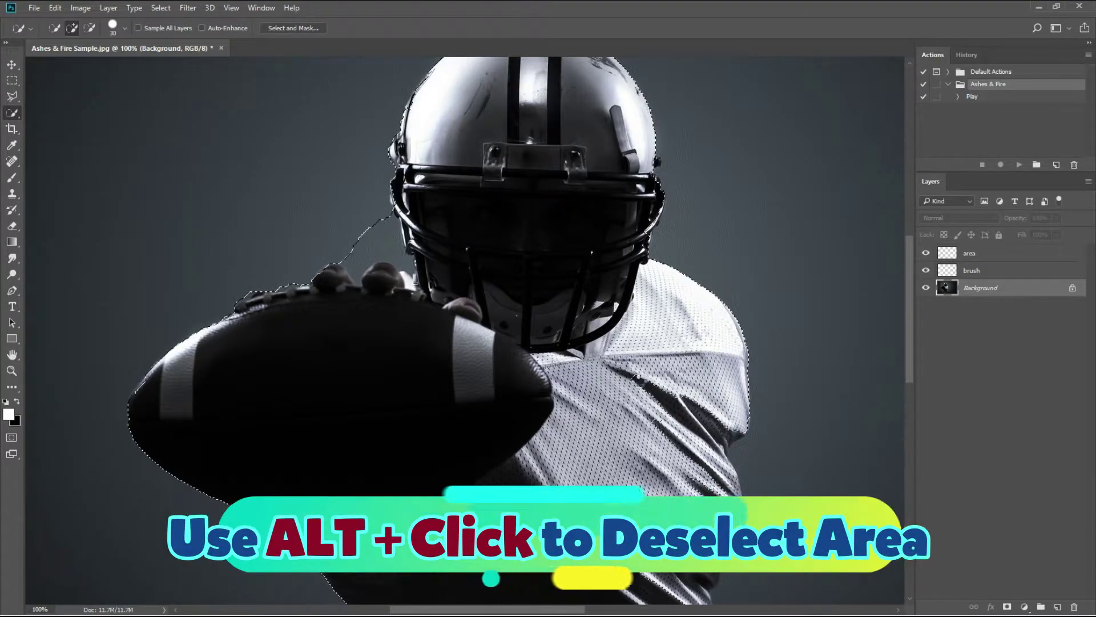
Refine the selection along the jersey's sleeve and side, and subtract the background patch between the ball fingers and the face mask
left_click(669, 407)
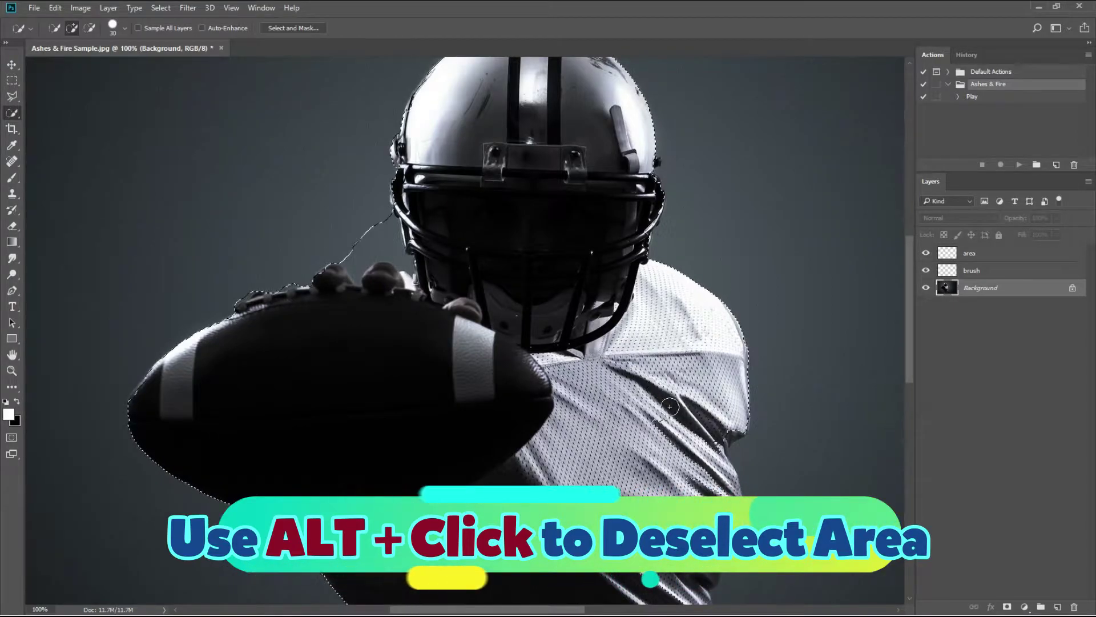
scroll(715, 372, "down", 4)
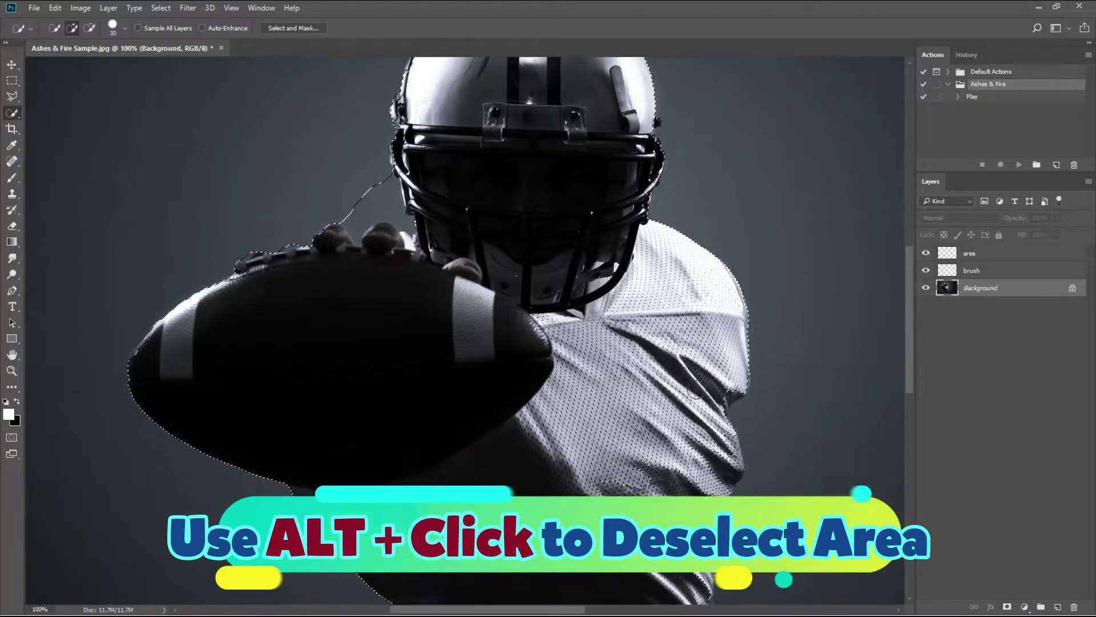
left_click(715, 412)
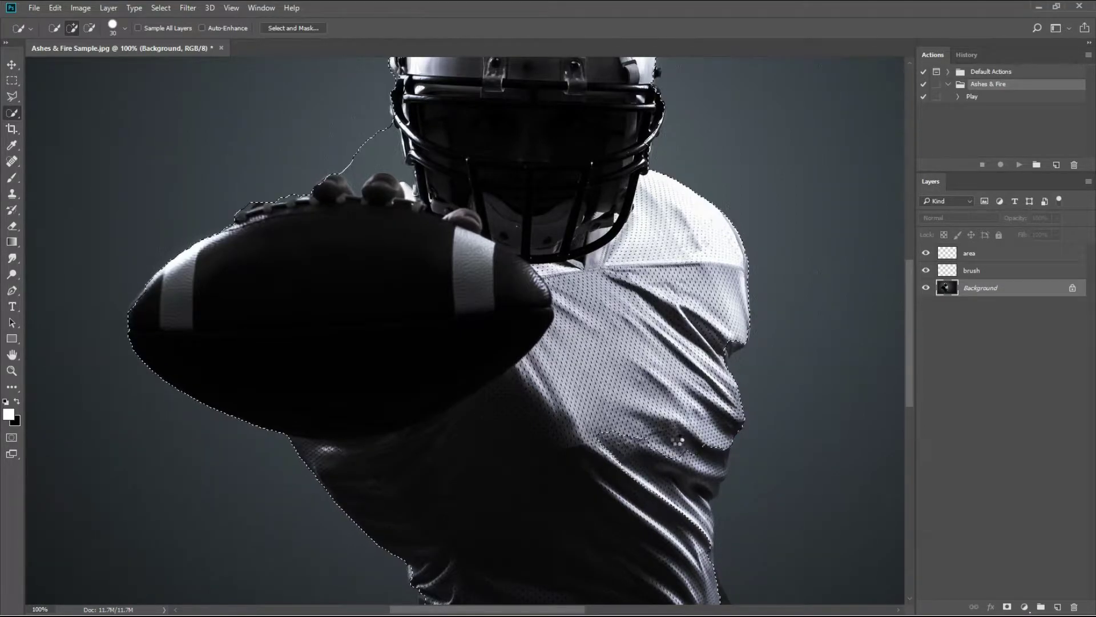
scroll(677, 438, "down", 1)
left_click_drag(665, 435, 641, 427)
scroll(514, 331, "up", 5)
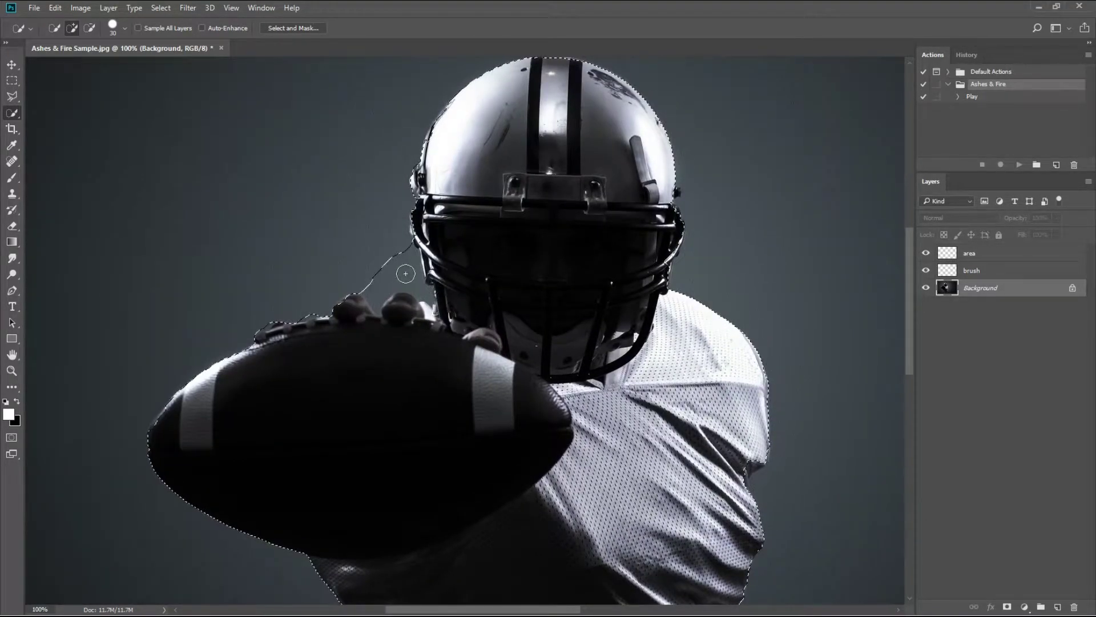
mouse_move(406, 273)
left_mouse_down()
mouse_move(394, 266)
mouse_move(367, 283)
mouse_move(409, 273)
mouse_move(409, 254)
left_mouse_up()
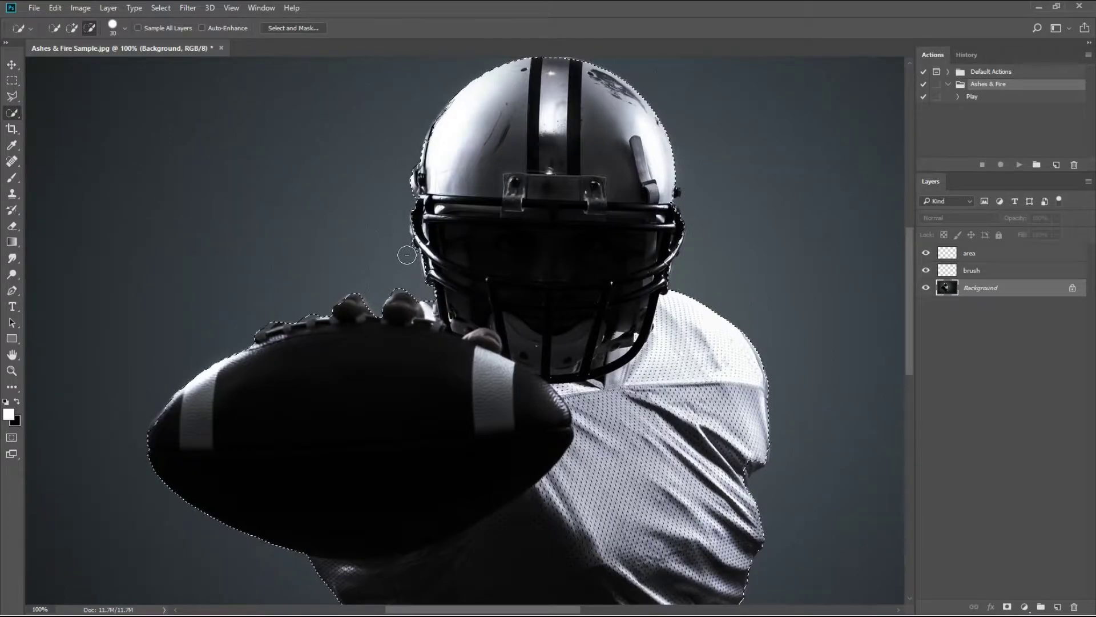
Add the lowered forearm, wristband and hand behind the player's hip to the selection
scroll(611, 286, "down", 5)
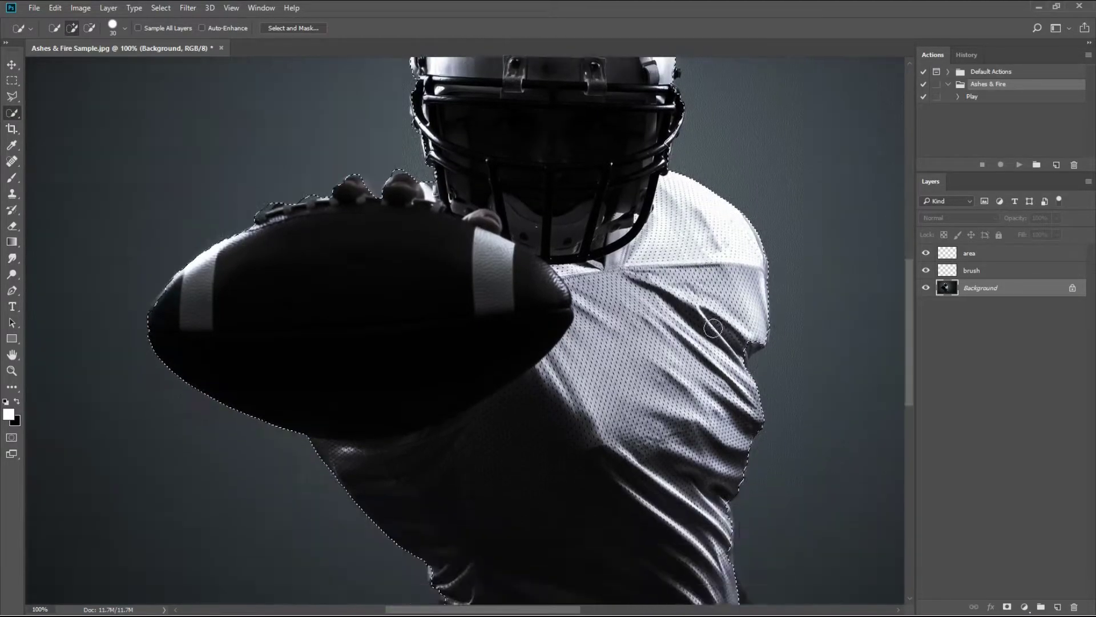
scroll(725, 322, "down", 2)
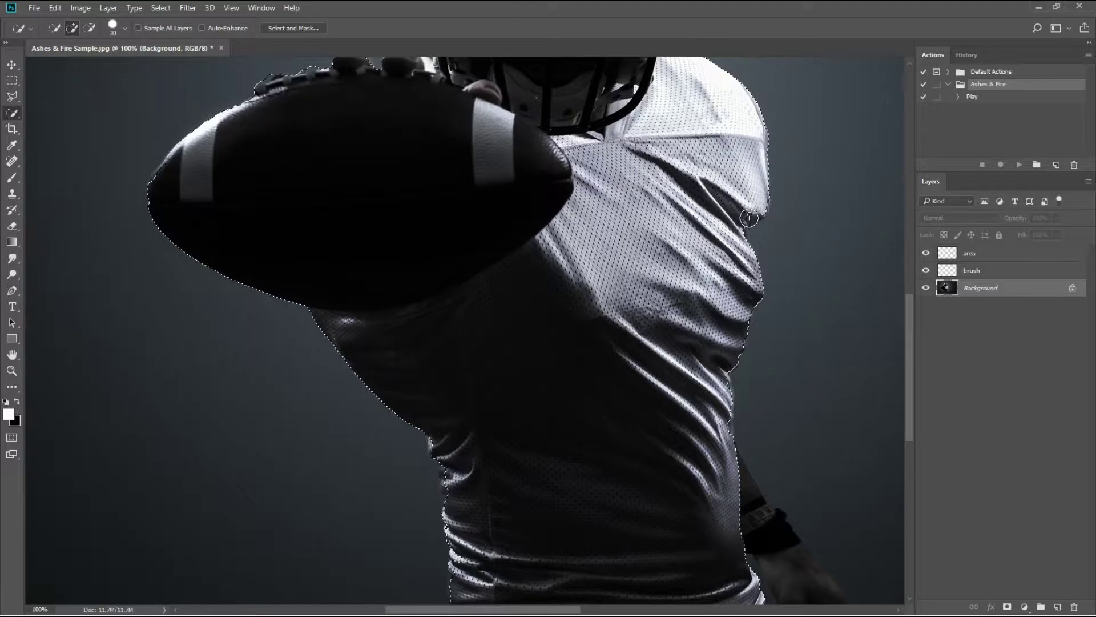
scroll(731, 306, "down", 5)
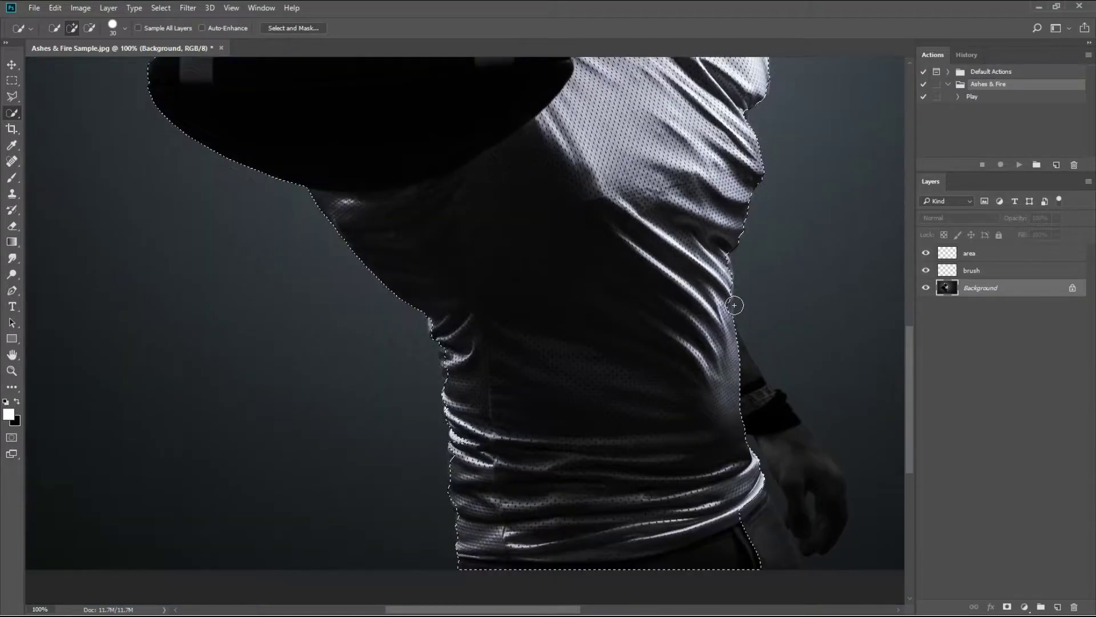
scroll(731, 306, "down", 2)
left_click(756, 425)
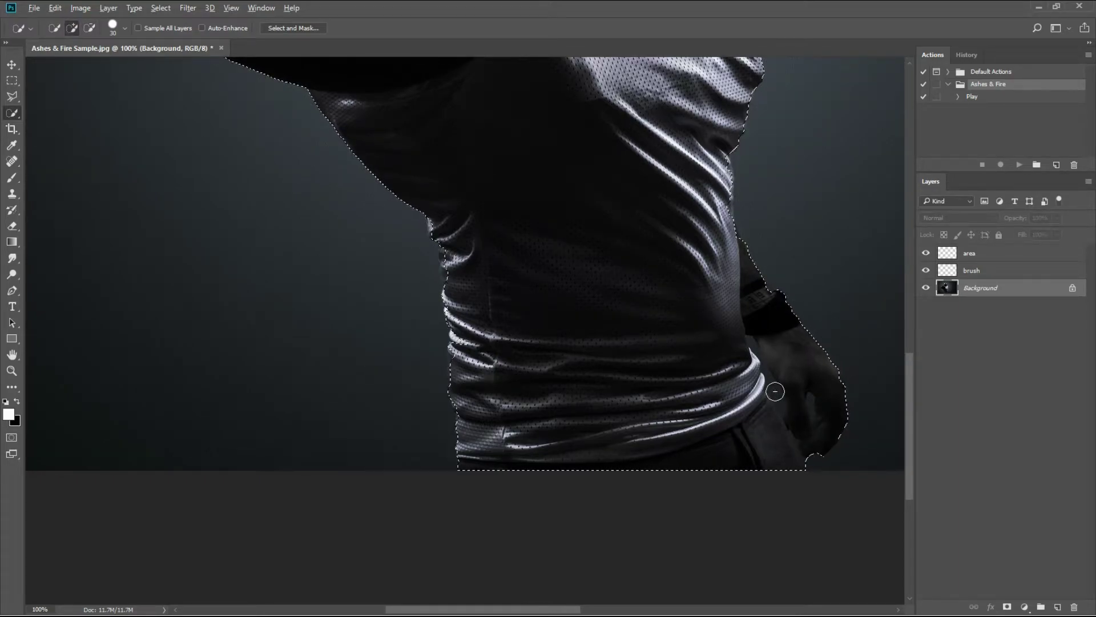
Subtract the small gaps between the hip and the lowered hand and inside its curled fingers, restoring the hand where over-subtracted
left_click(753, 344)
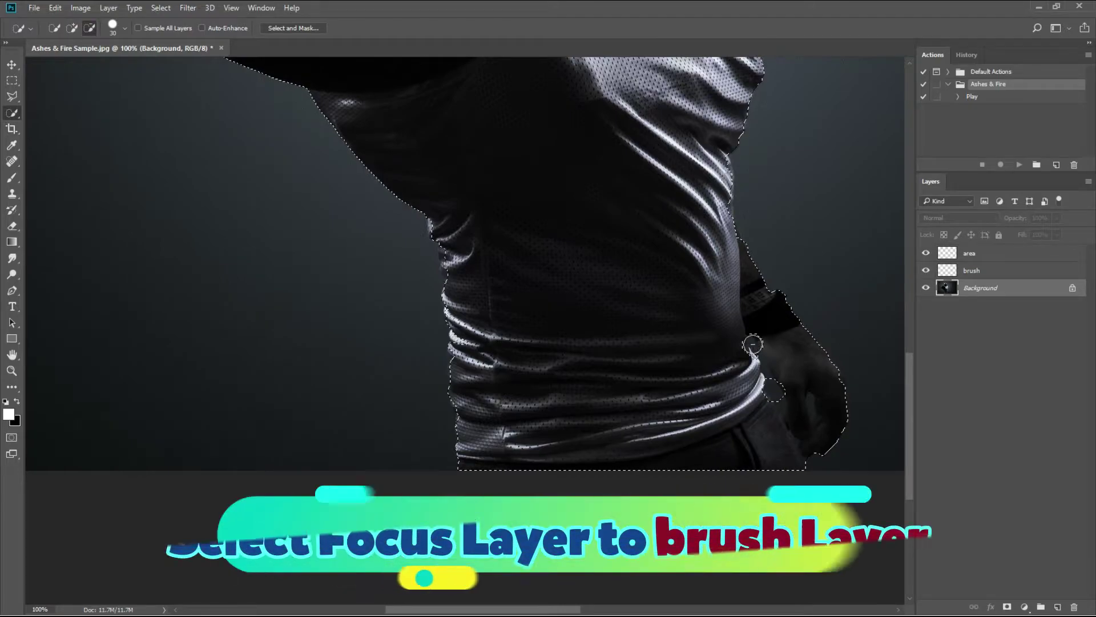
left_click(768, 377)
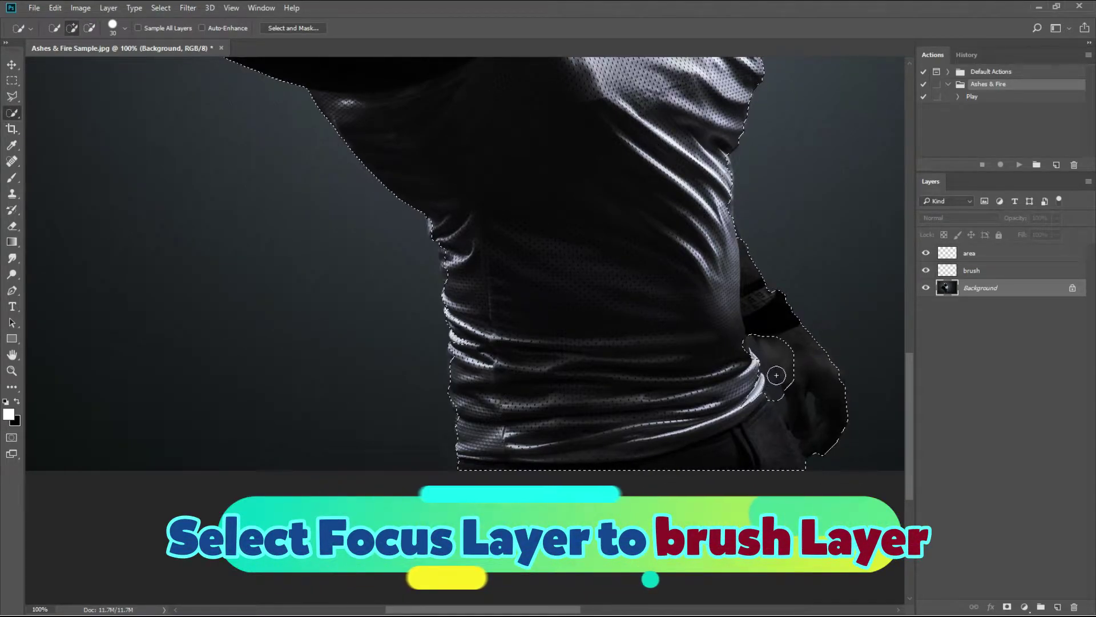
left_click(783, 357)
left_click_drag(769, 343, 780, 363)
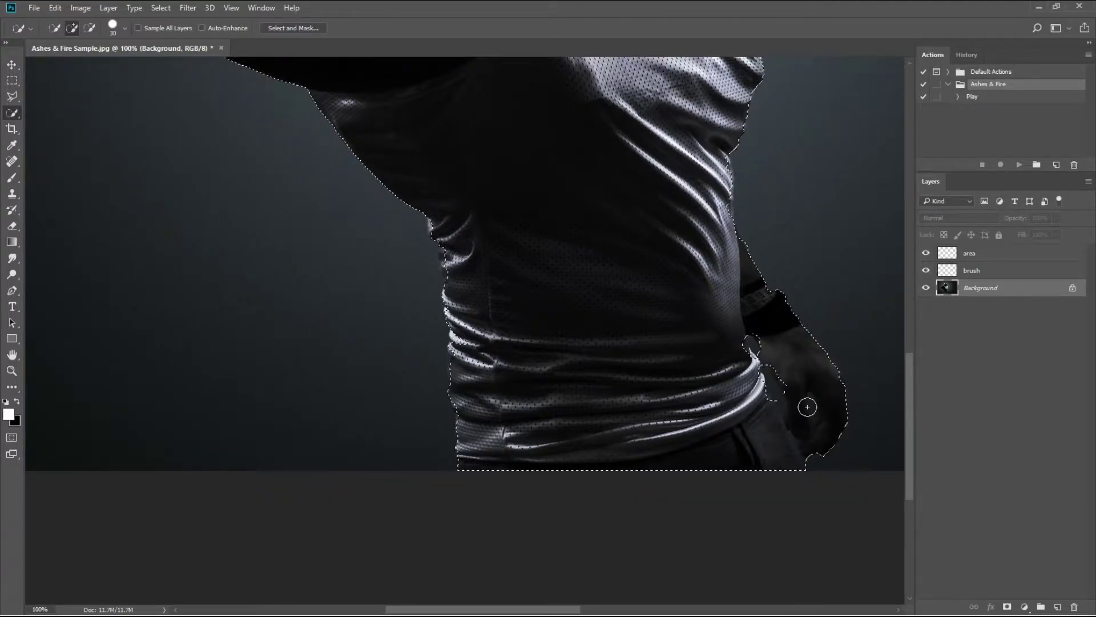
left_click_drag(811, 409, 814, 418)
left_click_drag(820, 428, 832, 397)
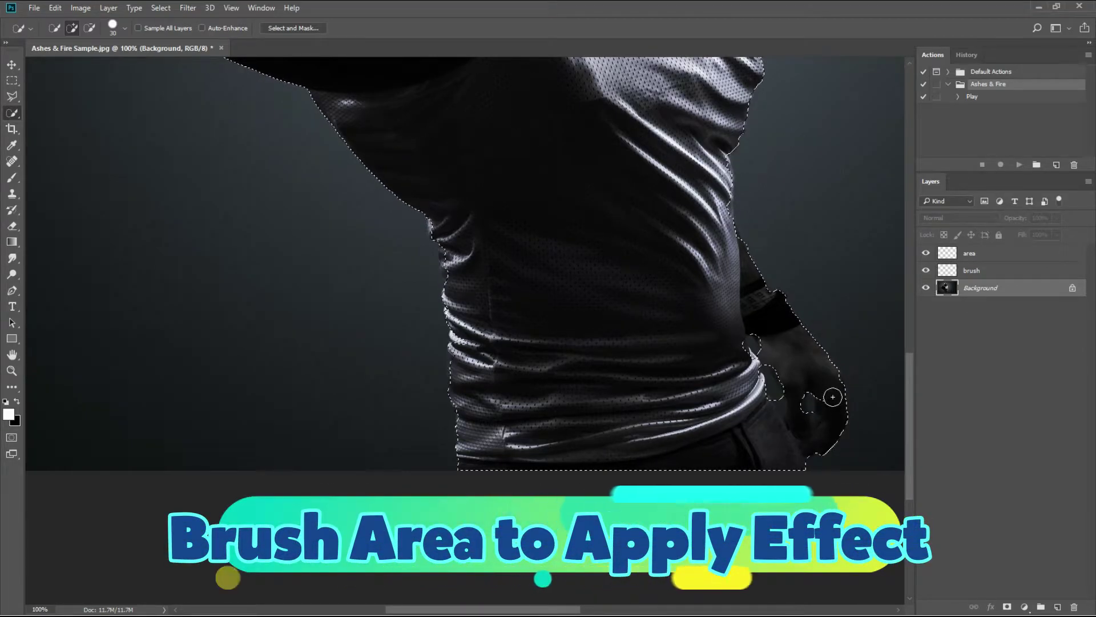
On the brush layer, paint the whole selected player white with the Hard Round 70 1 brush from Ashes & Fire Brushes 2 at 291 px
left_click(969, 272)
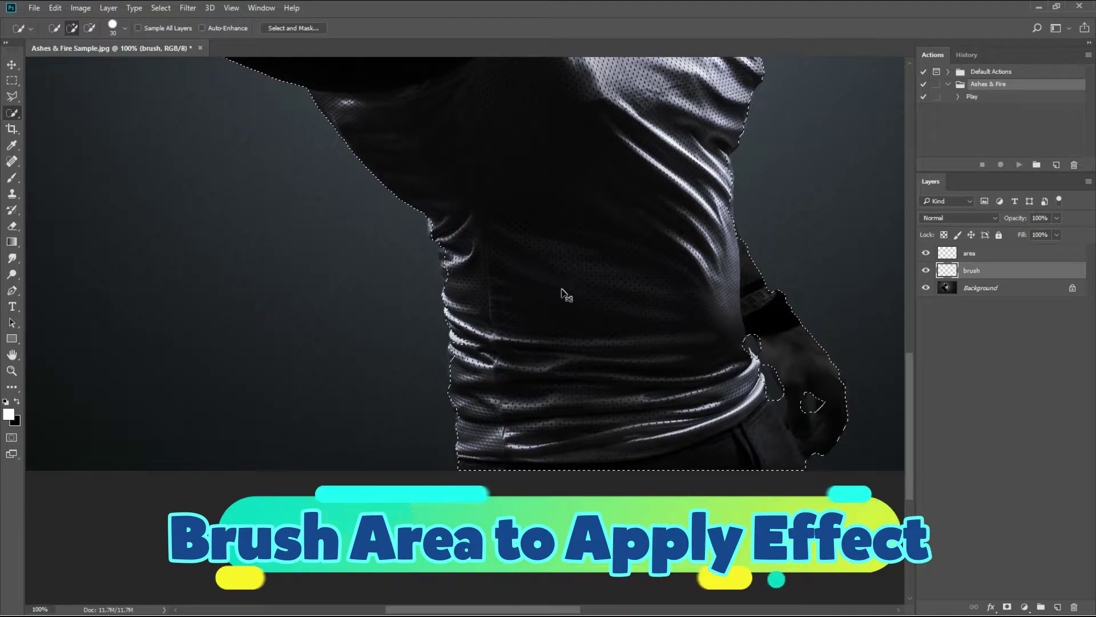
key("ctrl+minus")
key("ctrl+minus")
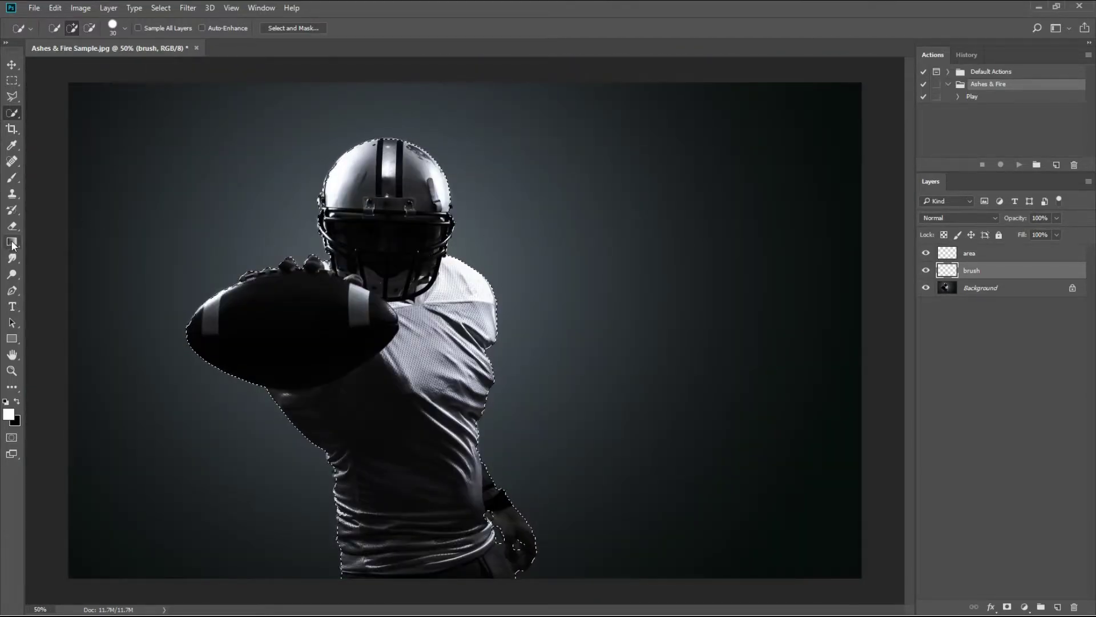
left_click(7, 177)
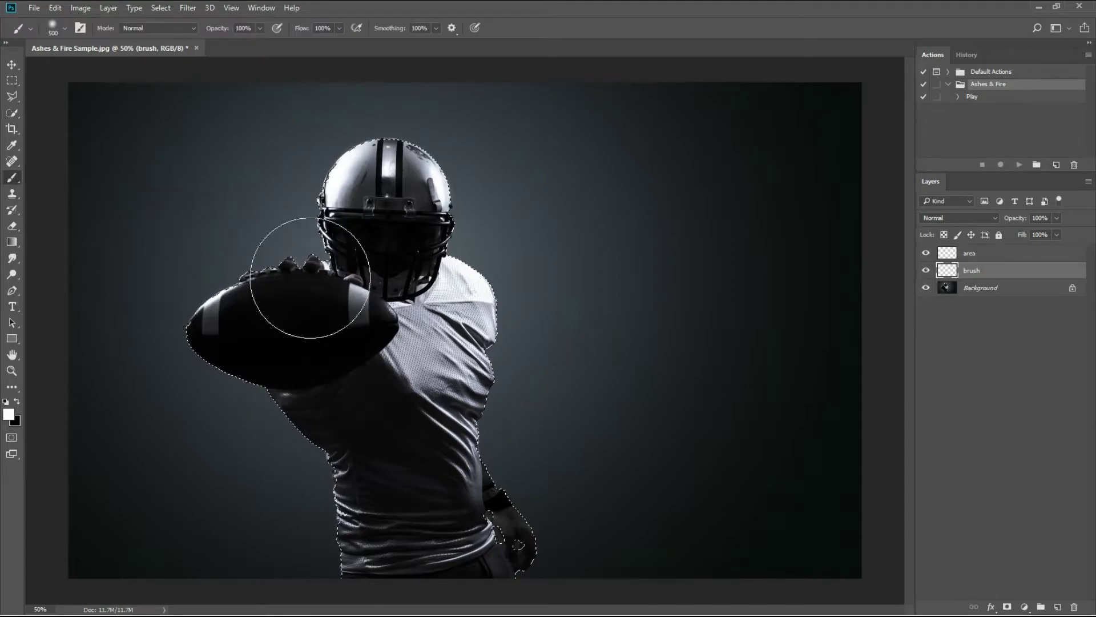
right_click(317, 277)
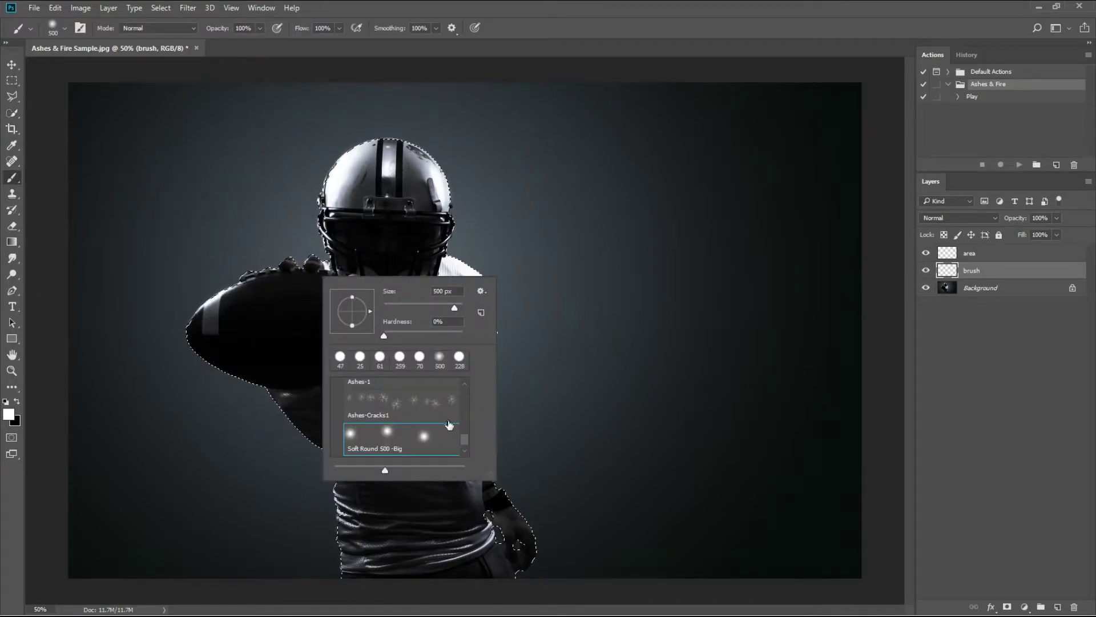
left_click_drag(462, 441, 461, 410)
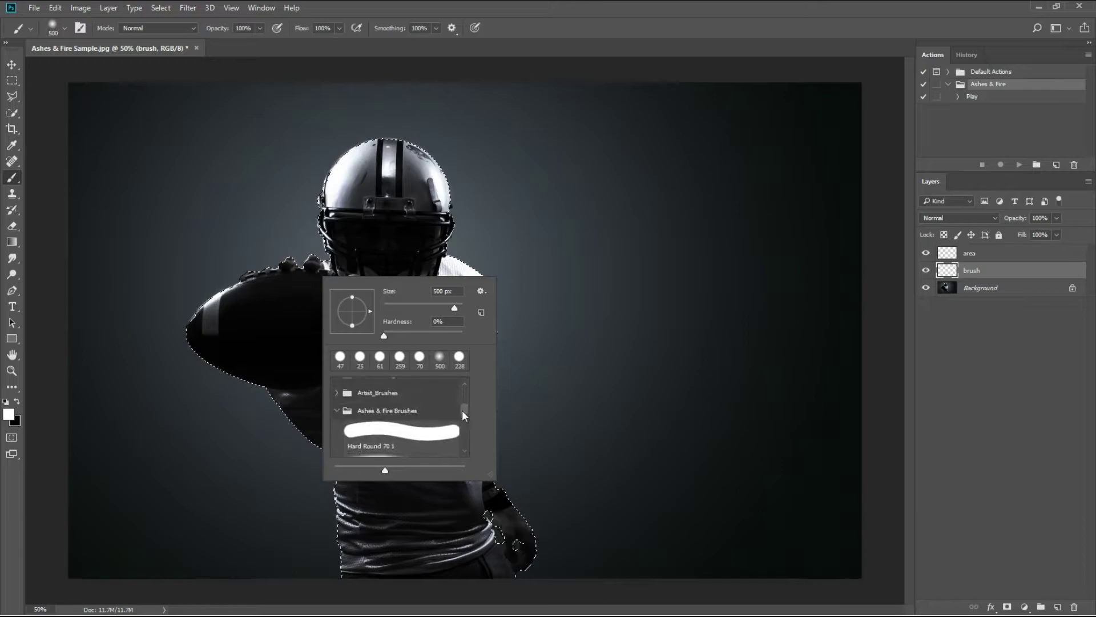
left_click(337, 410)
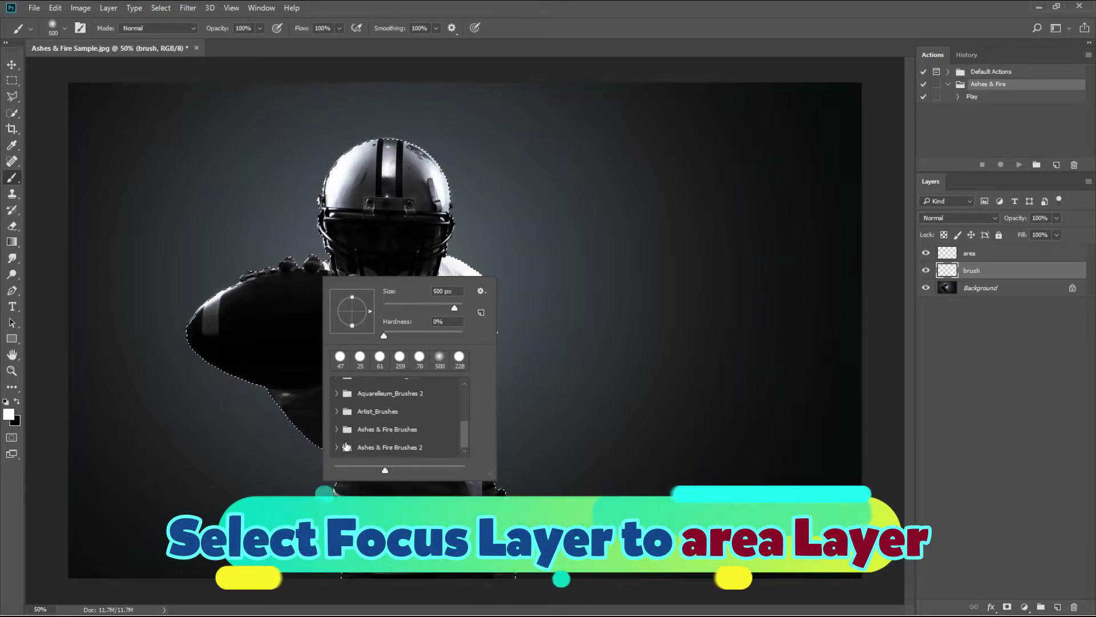
left_click(346, 446)
left_click(387, 427)
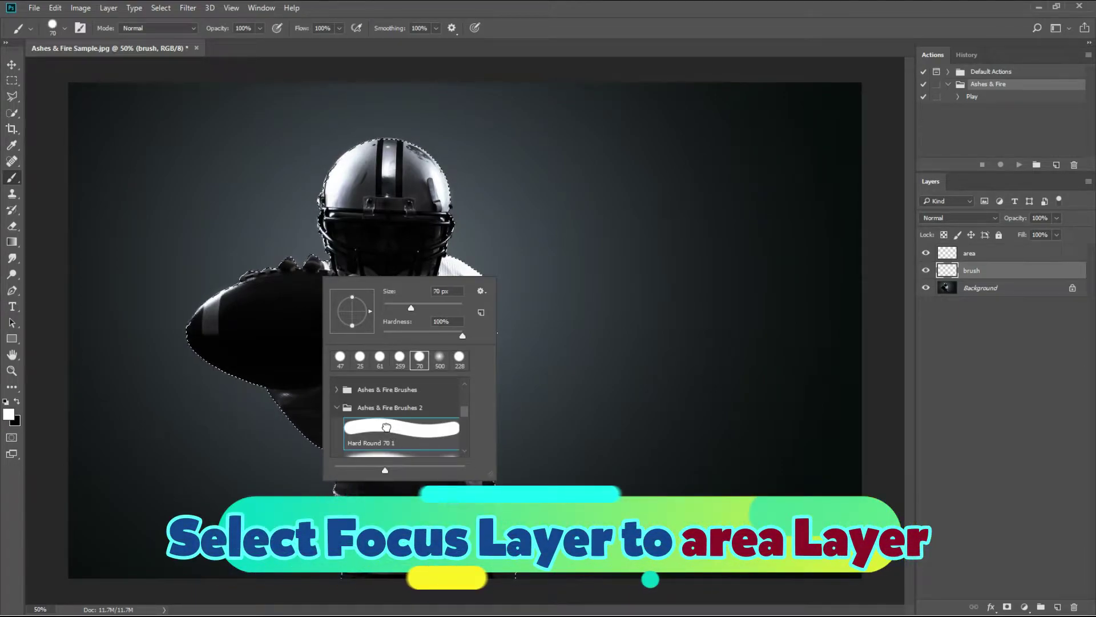
left_click_drag(427, 306, 447, 307)
mouse_move(403, 181)
left_mouse_down()
mouse_move(344, 168)
mouse_move(339, 254)
mouse_move(423, 193)
mouse_move(433, 355)
mouse_move(375, 214)
mouse_move(311, 336)
mouse_move(300, 259)
mouse_move(213, 326)
mouse_move(223, 293)
mouse_move(189, 332)
mouse_move(336, 432)
mouse_move(316, 376)
mouse_move(382, 355)
mouse_move(467, 294)
mouse_move(496, 308)
mouse_move(485, 373)
mouse_move(446, 437)
mouse_move(465, 434)
mouse_move(475, 476)
mouse_move(527, 520)
mouse_move(510, 554)
mouse_move(370, 558)
mouse_move(337, 508)
mouse_move(336, 400)
mouse_move(391, 488)
mouse_move(426, 395)
mouse_move(431, 515)
mouse_move(383, 382)
mouse_move(377, 426)
left_mouse_up()
Make the area layer active, hide the brush layer and set the foreground color to red ff0000
left_click(983, 253)
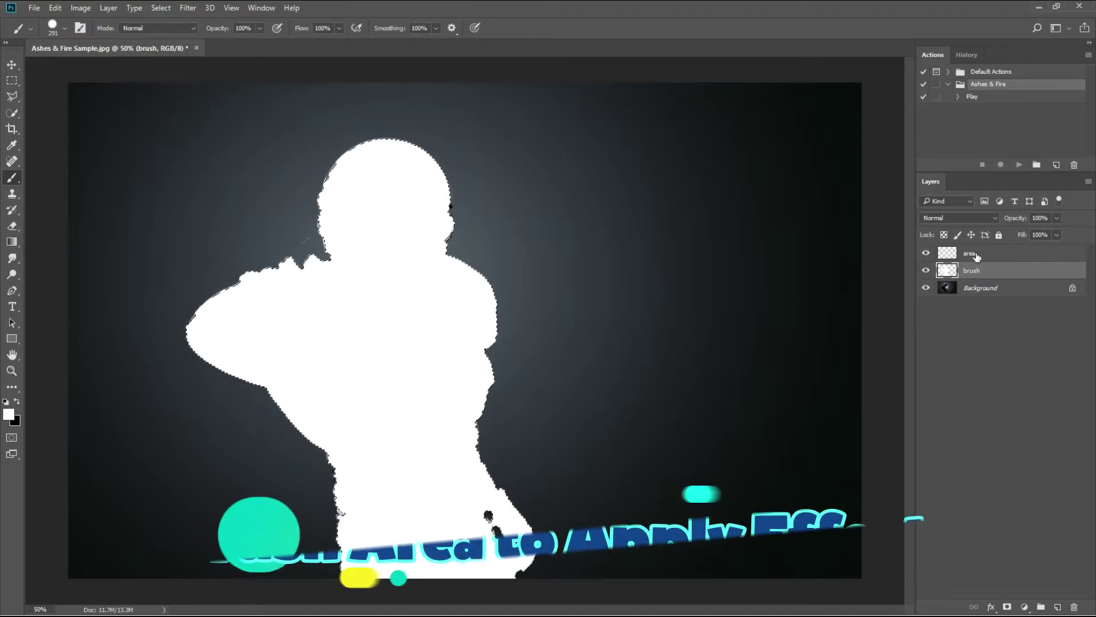
left_click(926, 271)
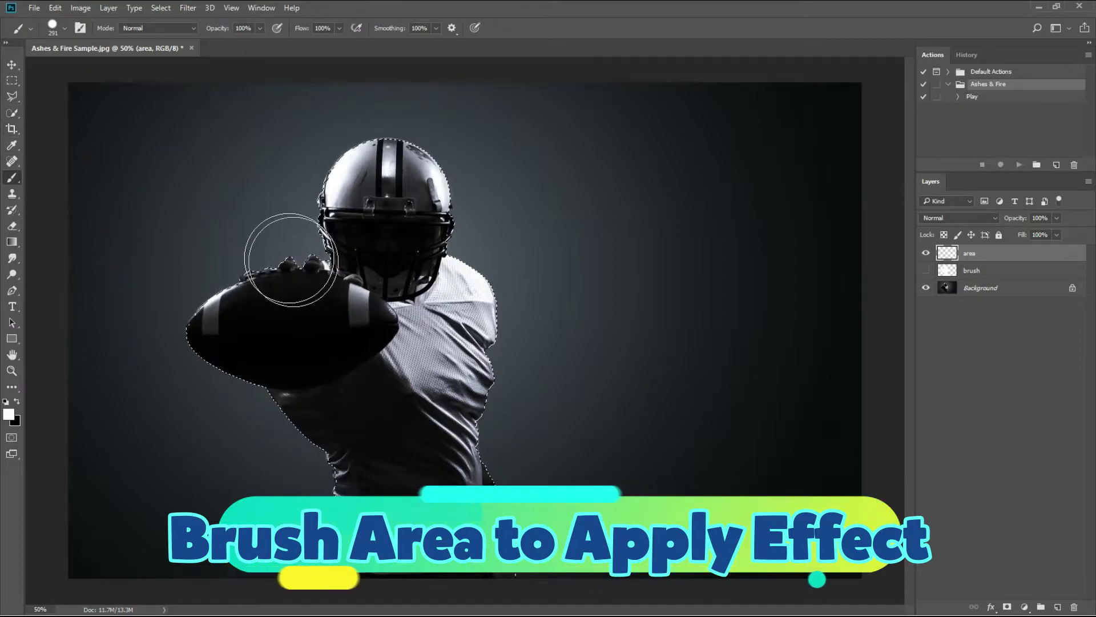
left_click(9, 414)
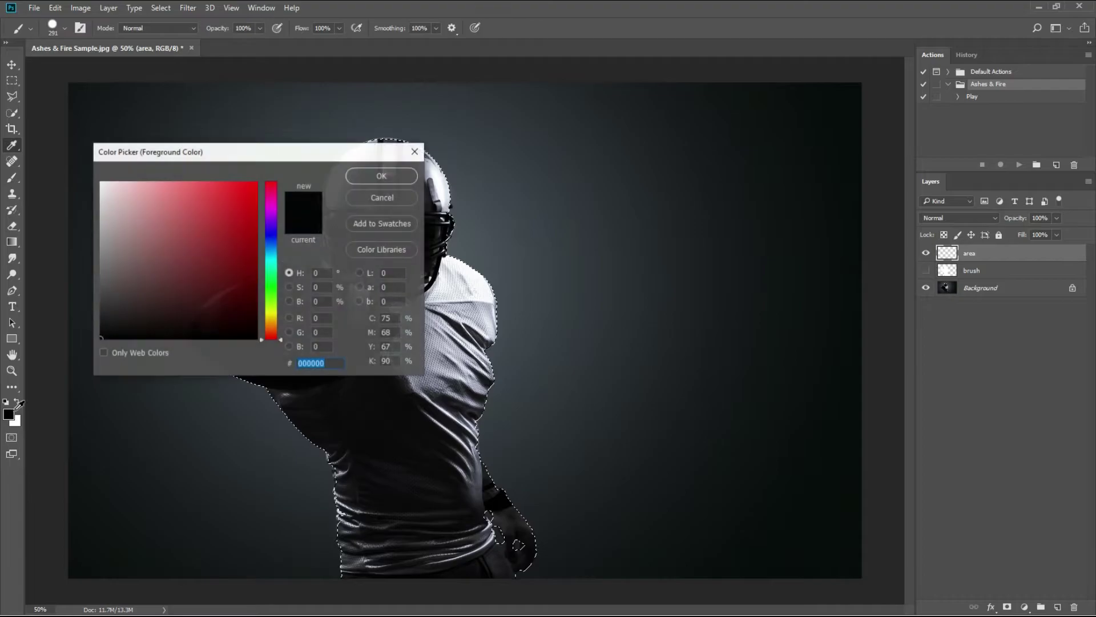
left_click(255, 189)
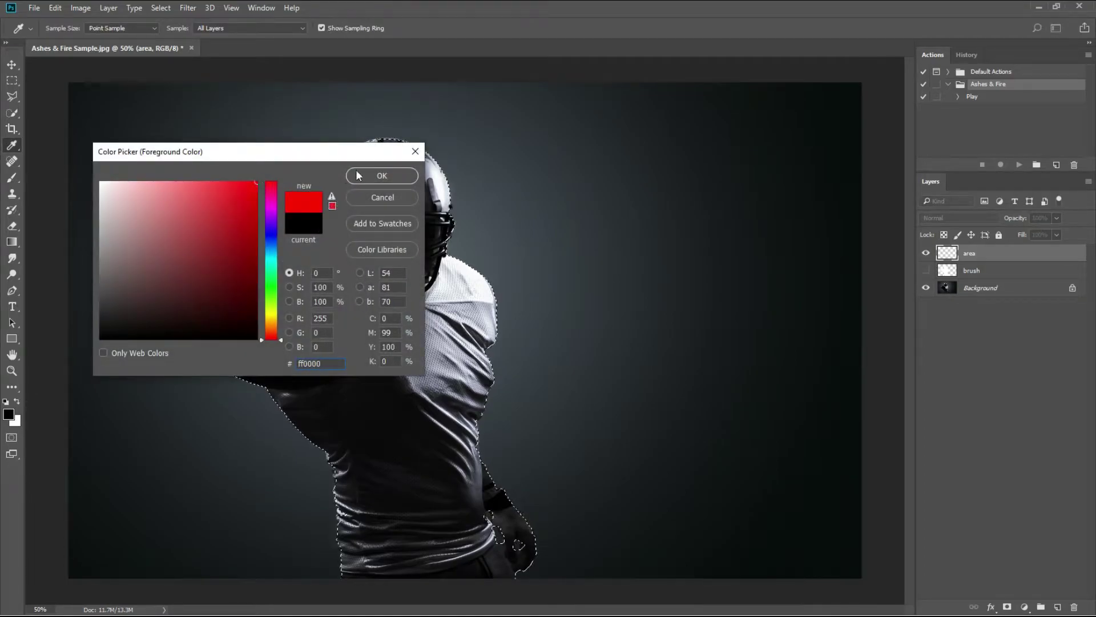
left_click(359, 175)
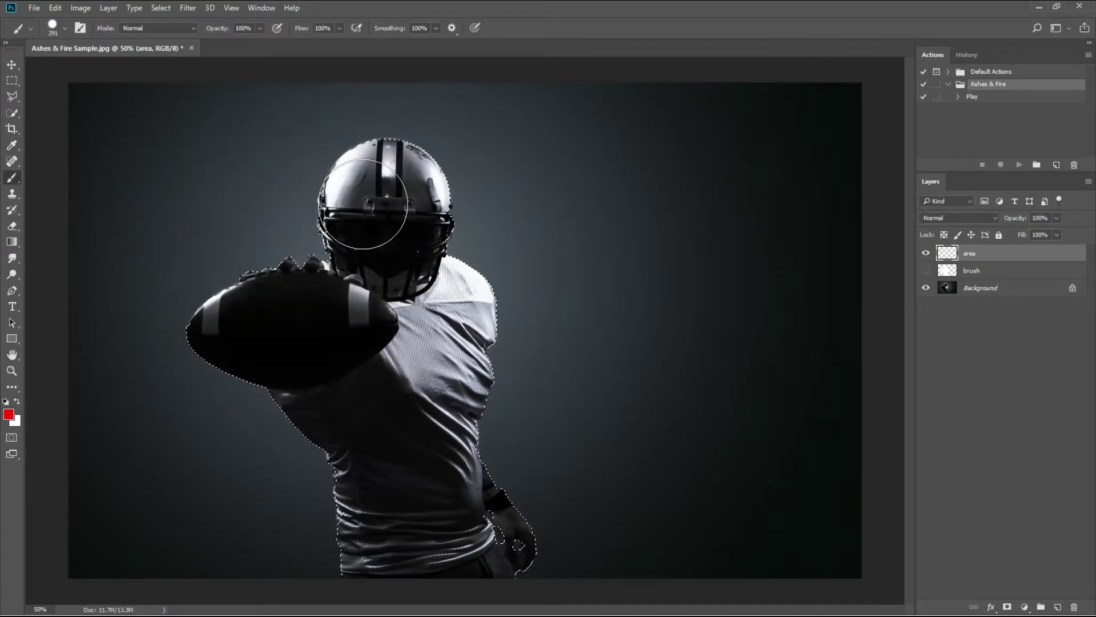
With a 78 px brush, paint red strokes over the helmet's rim, the football's upper edge, the jersey's outer side and down the chest
right_click(367, 204)
left_click(450, 230)
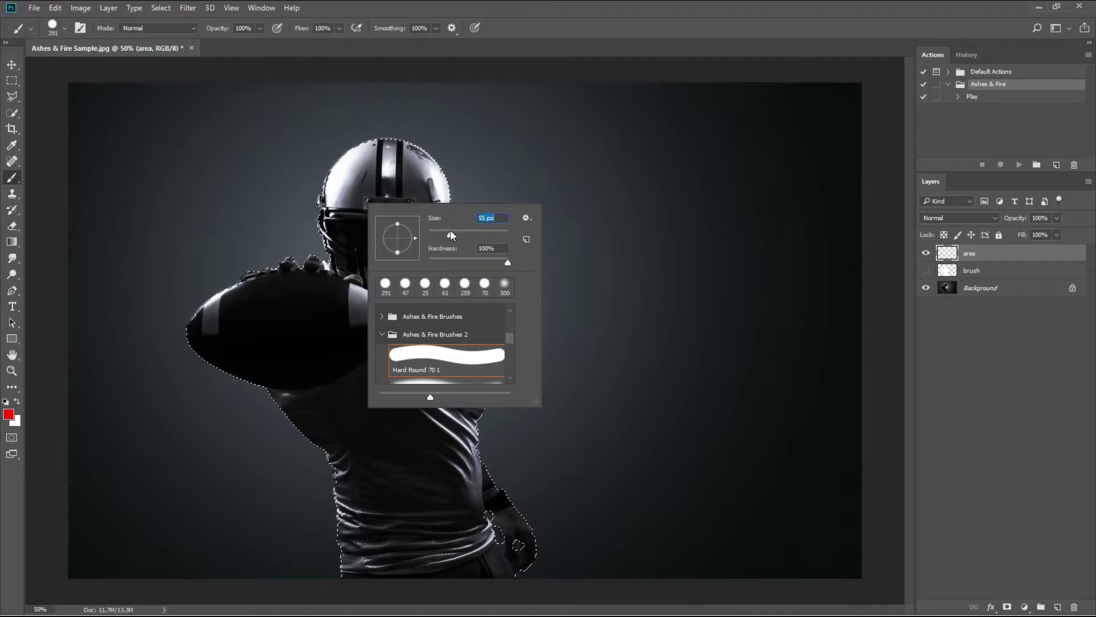
left_click(459, 232)
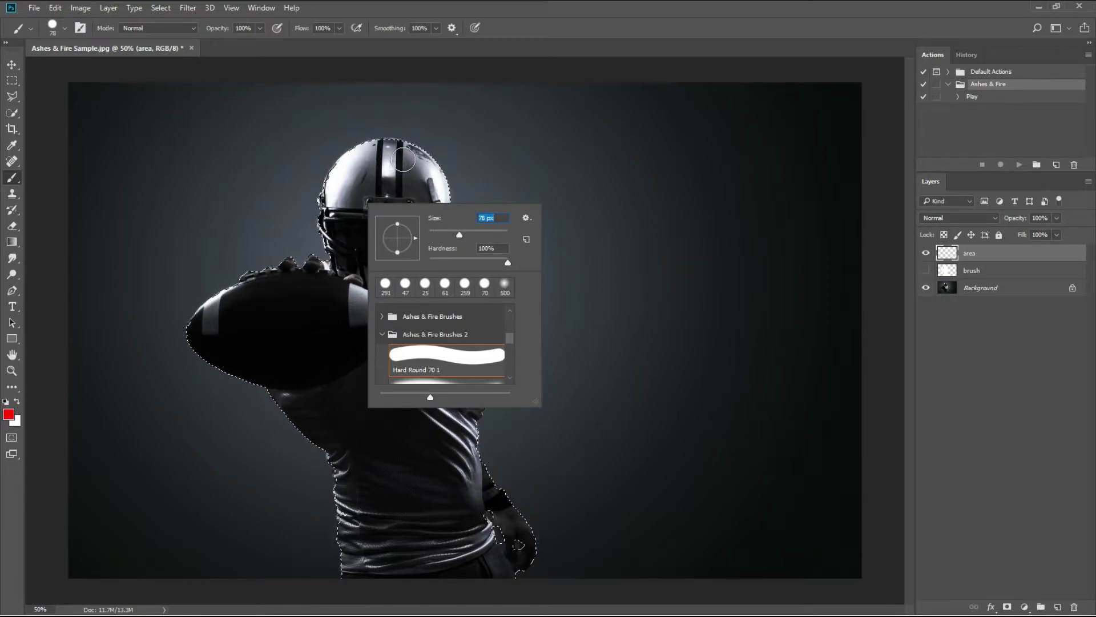
left_click(403, 159)
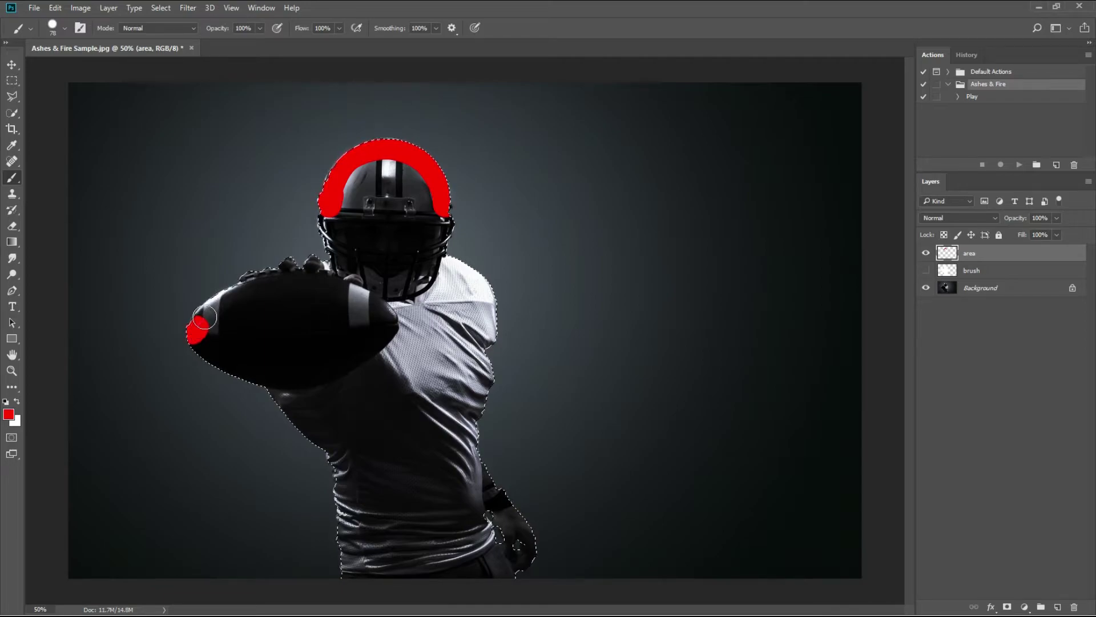
mouse_move(283, 289)
left_mouse_down()
mouse_move(342, 284)
mouse_move(385, 313)
left_mouse_up()
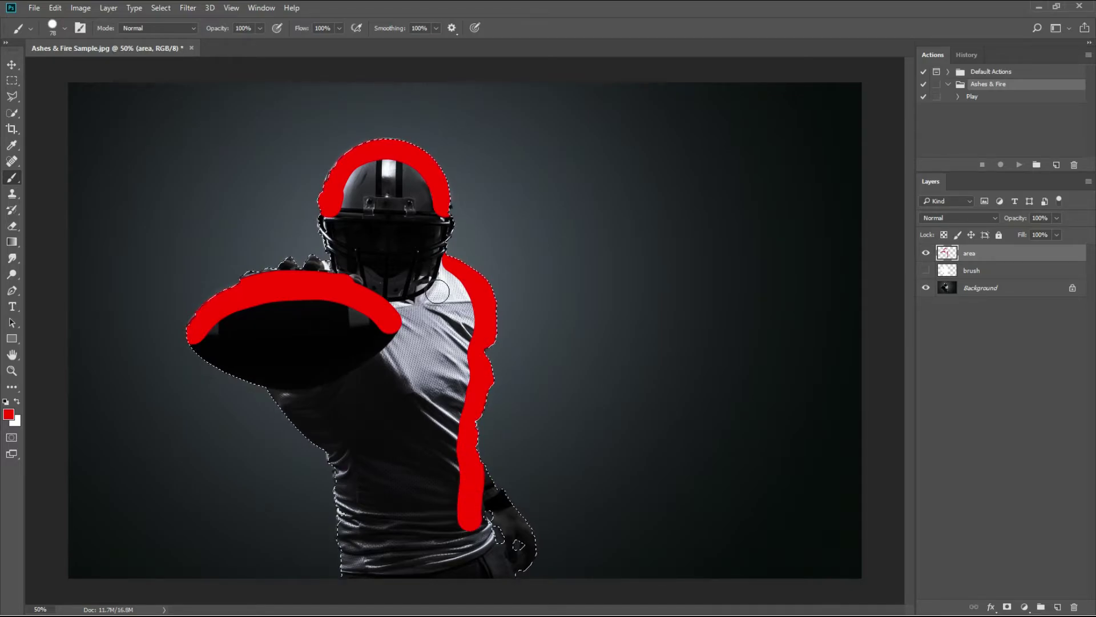
left_click_drag(441, 289, 451, 301)
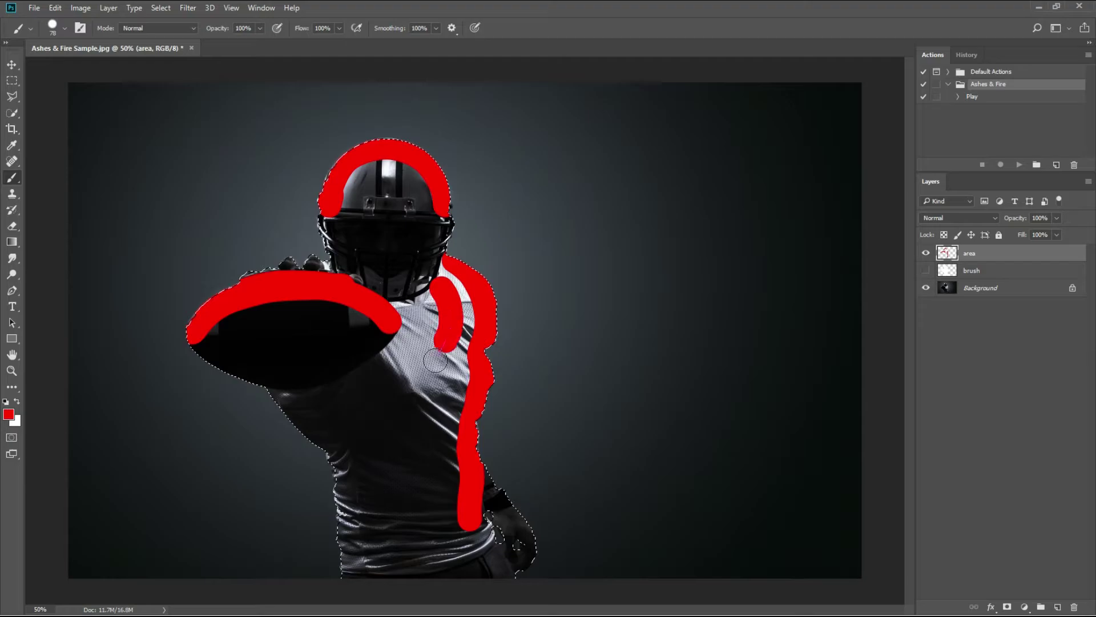
left_click_drag(425, 386, 417, 545)
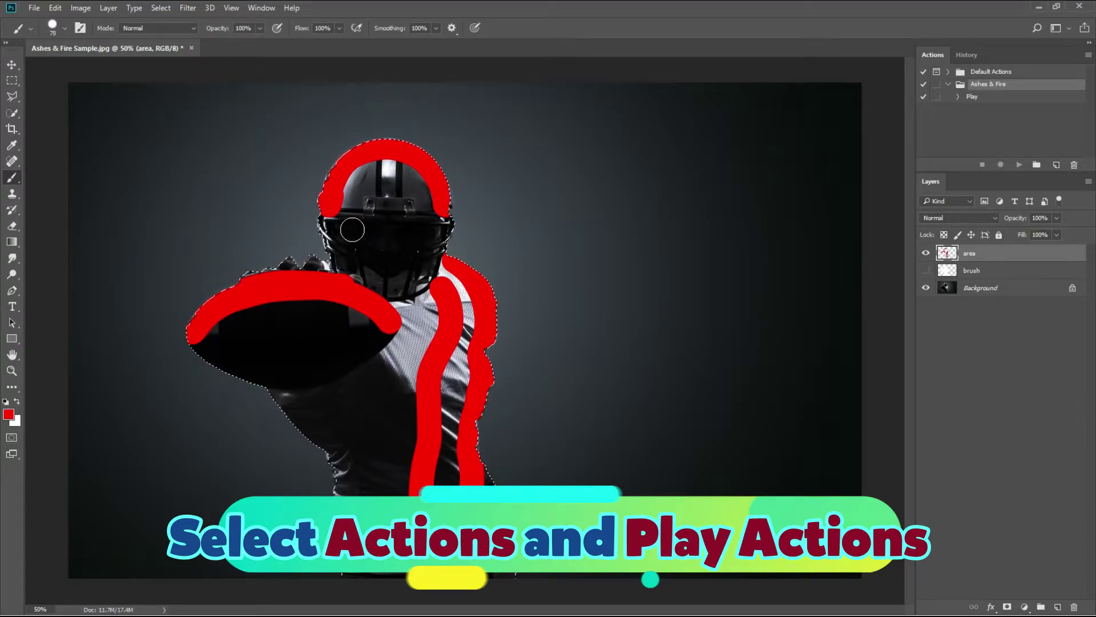
Deselect the player, then make the brush layer visible and active beneath the area layer
key("m")
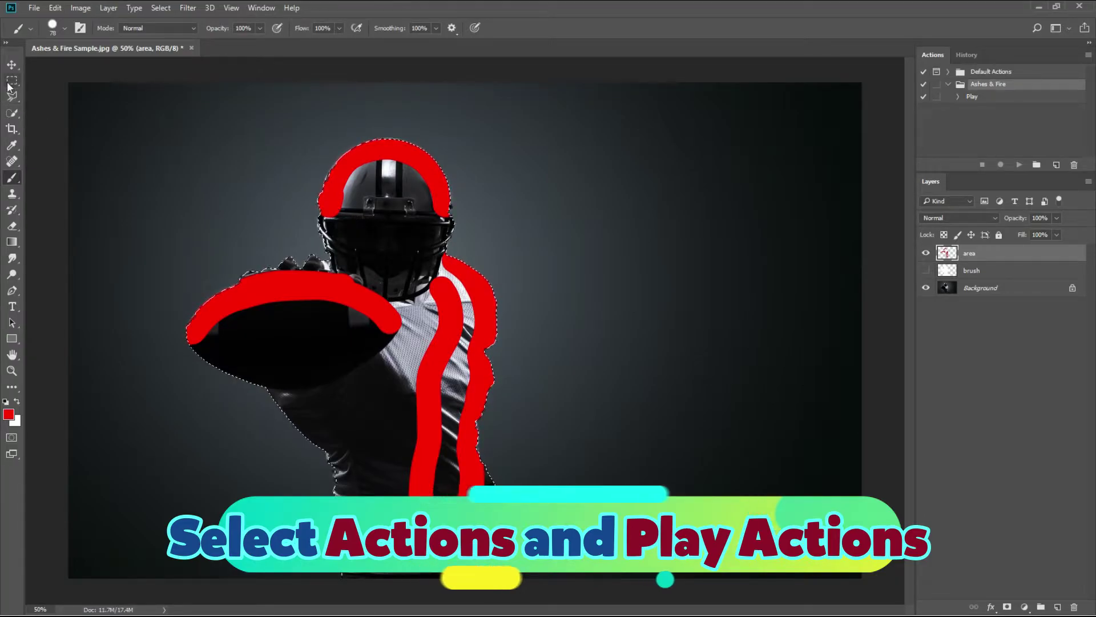
left_click(171, 188)
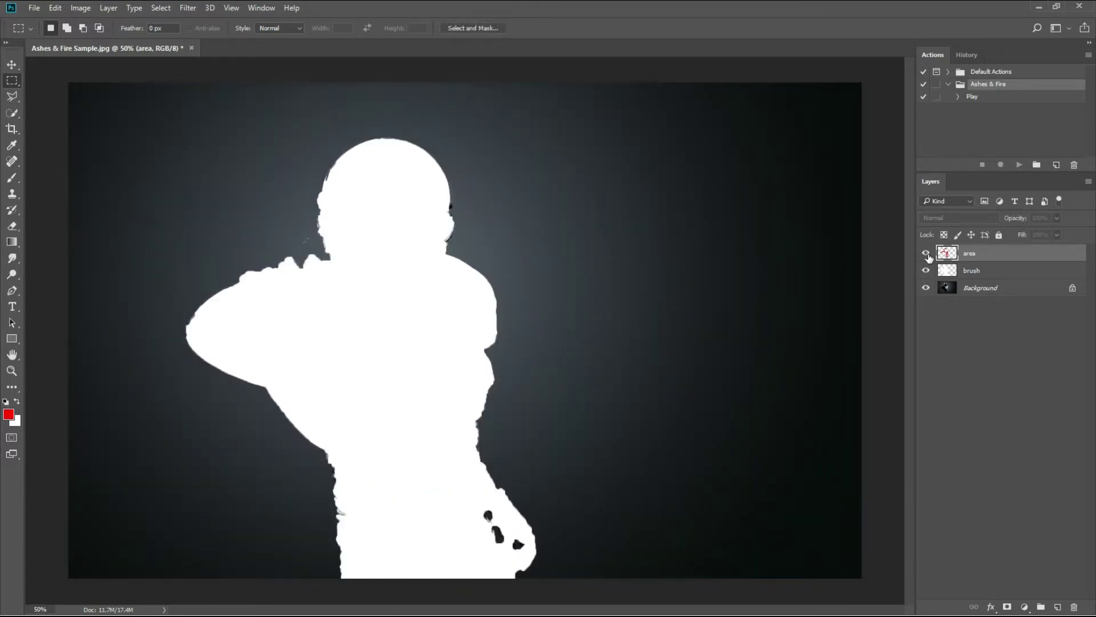
left_click(972, 274)
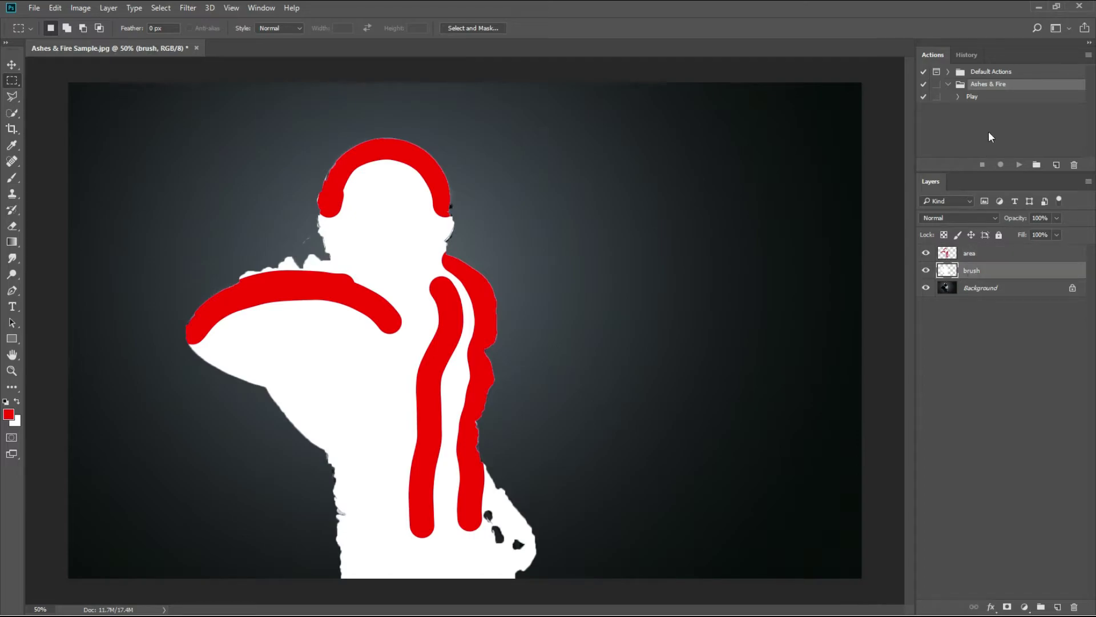
Run the Play action from the Ashes & Fire action set on the prepared photo
left_click(982, 99)
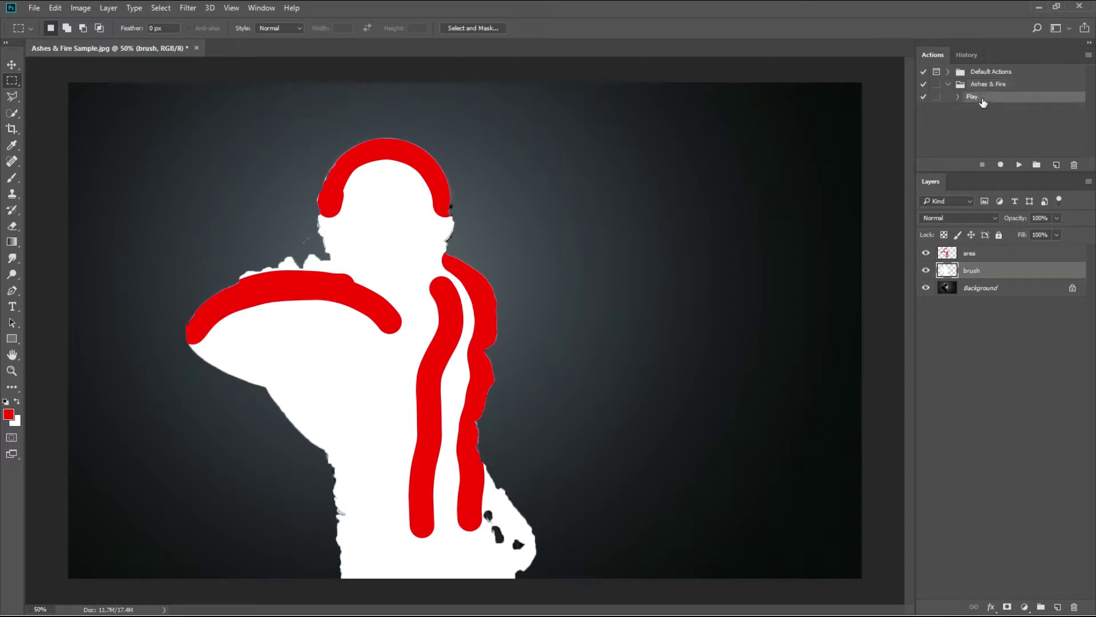
left_click(1021, 166)
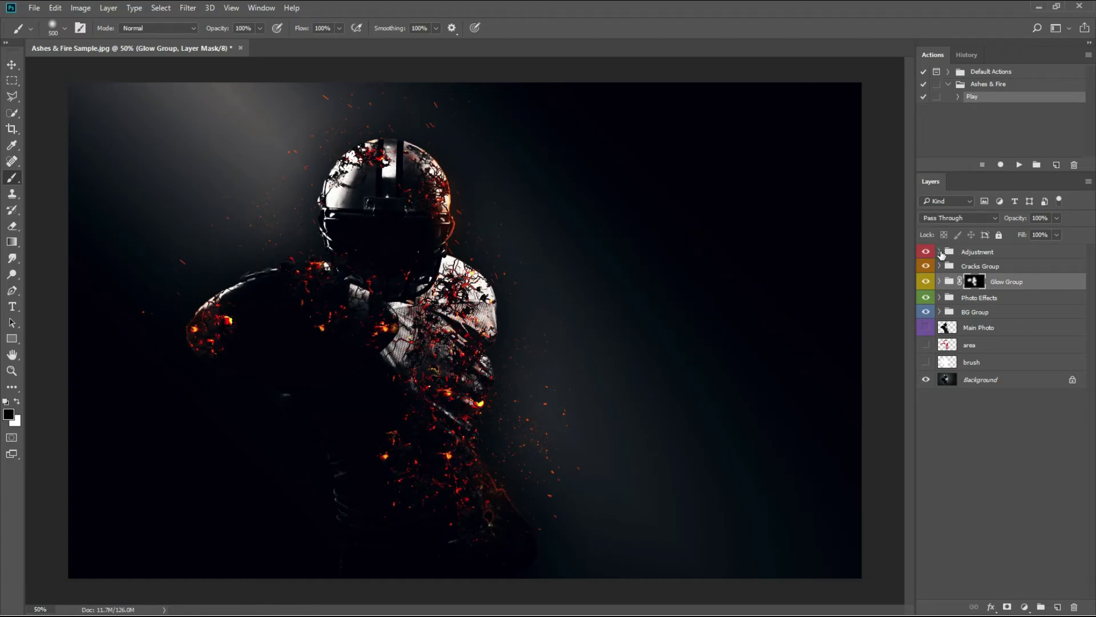
Expand the Adjustment group and toggle the visibility of its layers and the Cracks, Photo Effects and BG groups to examine each one's effect
left_click(940, 252)
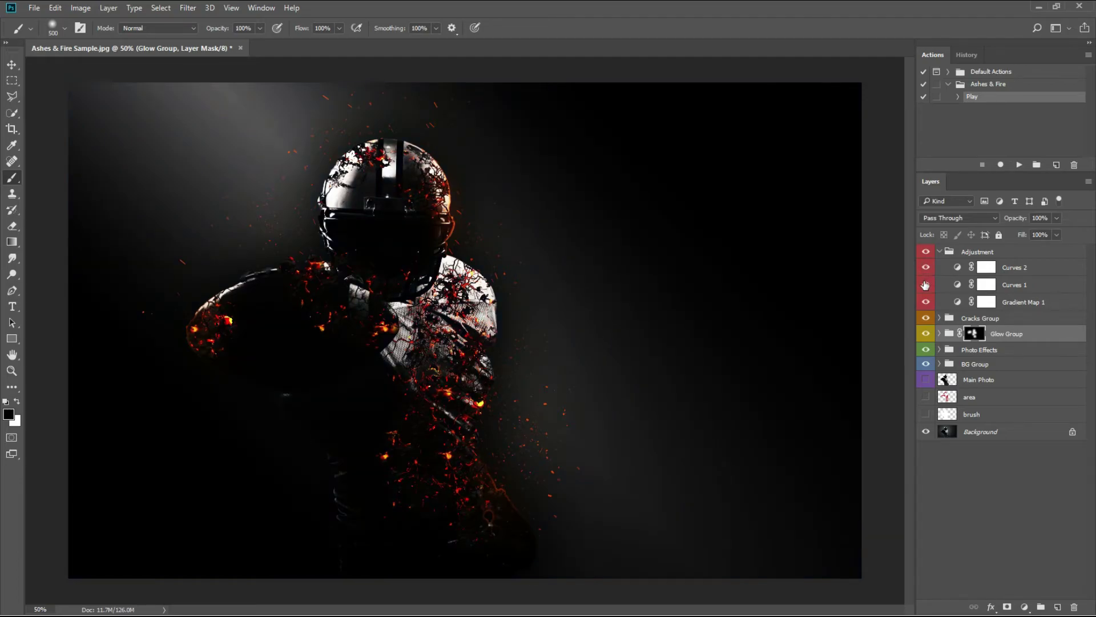
left_click(926, 284)
left_click(925, 285)
left_click(926, 302)
left_click(927, 319)
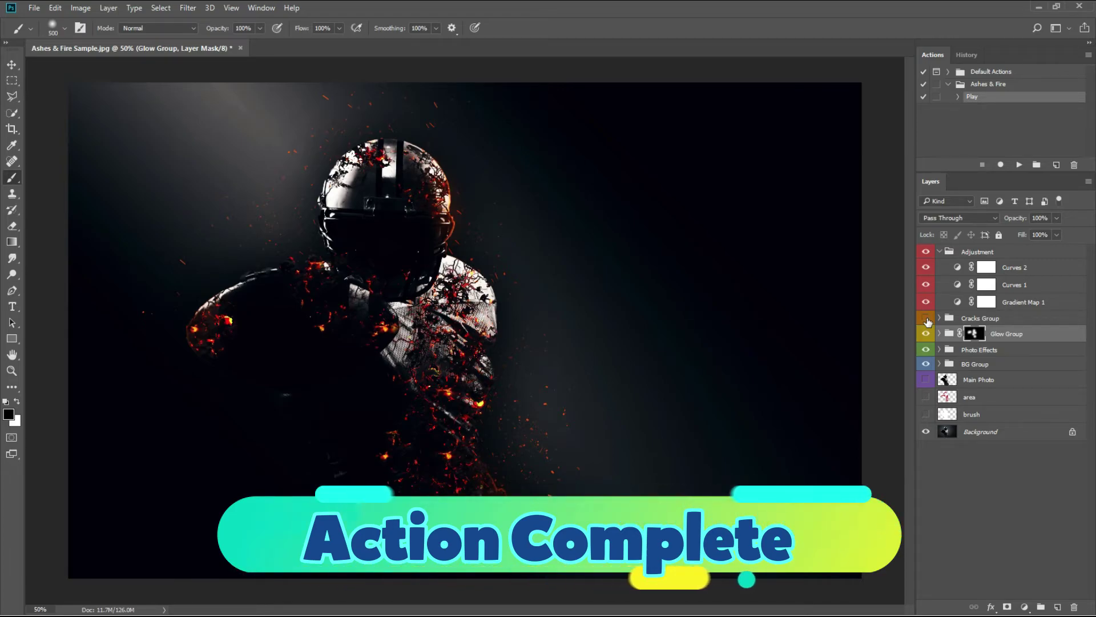
left_click(928, 322)
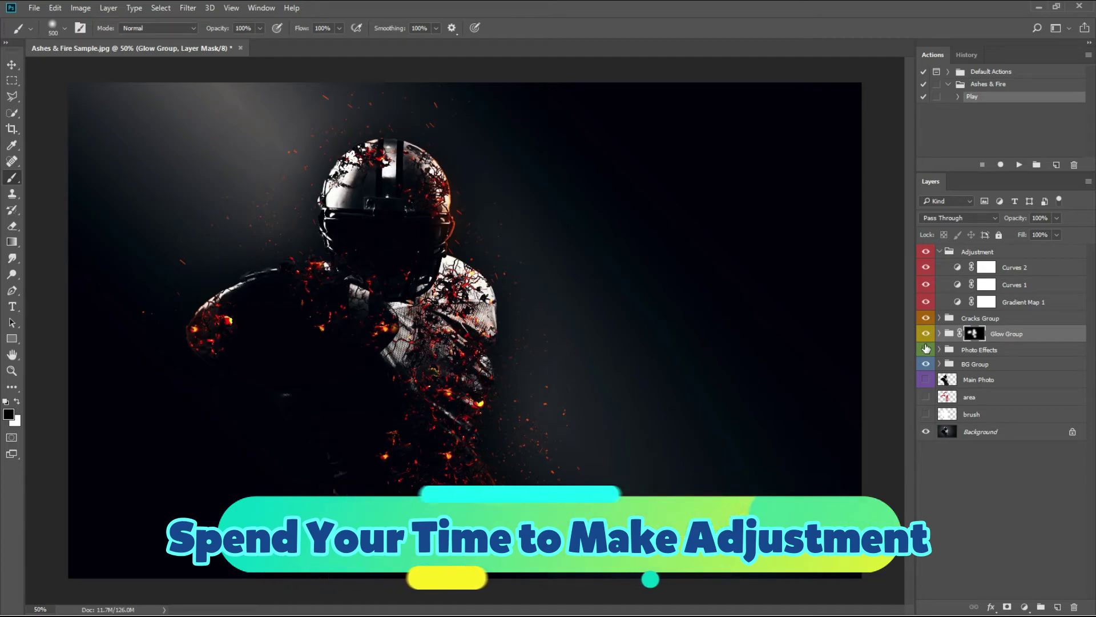
left_click(926, 348)
left_click(926, 348)
left_click(925, 364)
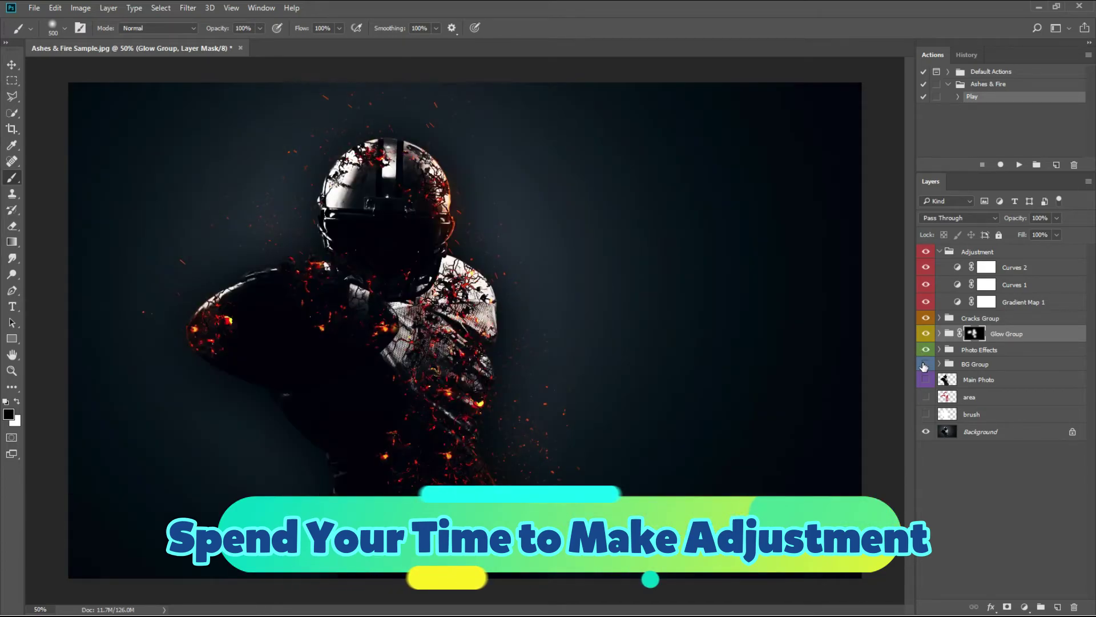
left_click(926, 381)
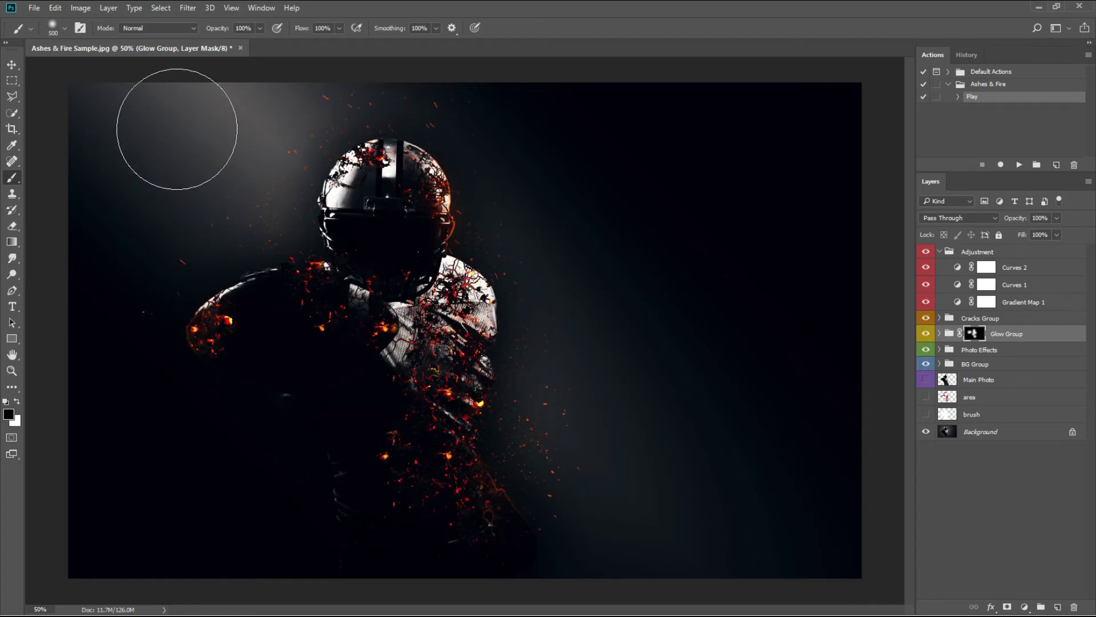
Save the layered result as Ashes & Fire Sample.psd in the Ashes & Fire folder, keeping its layers
left_click(35, 8)
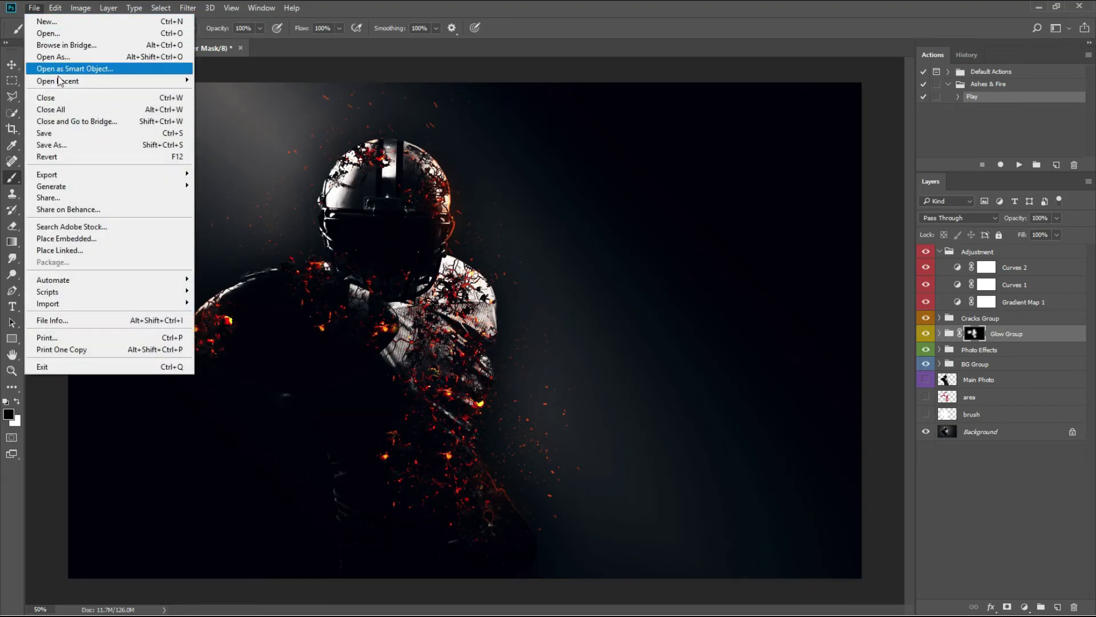
left_click(74, 144)
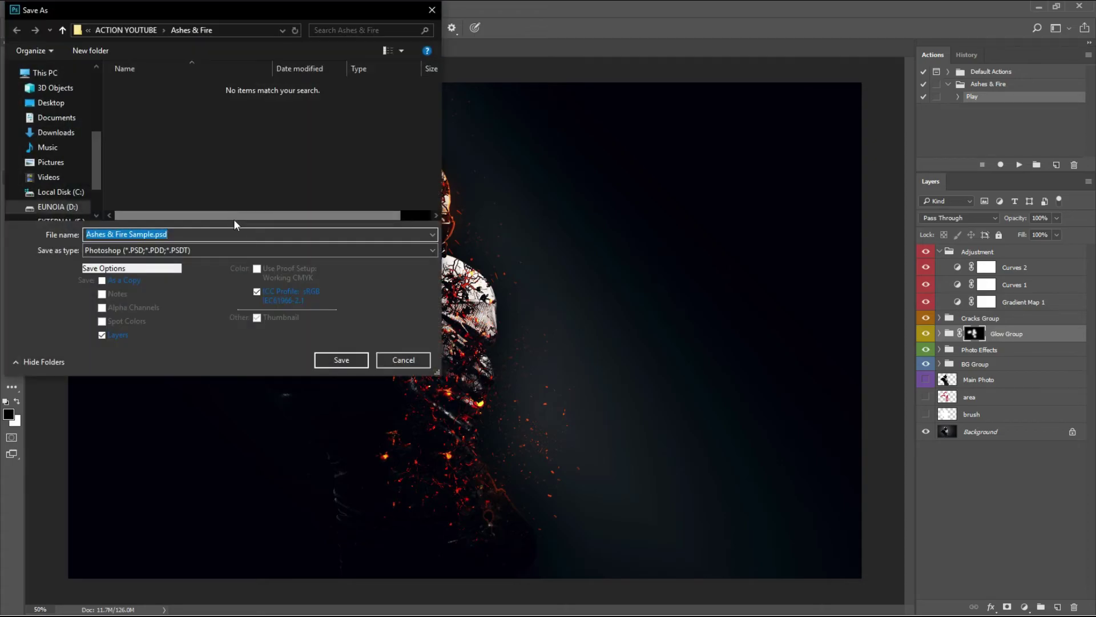
left_click(340, 360)
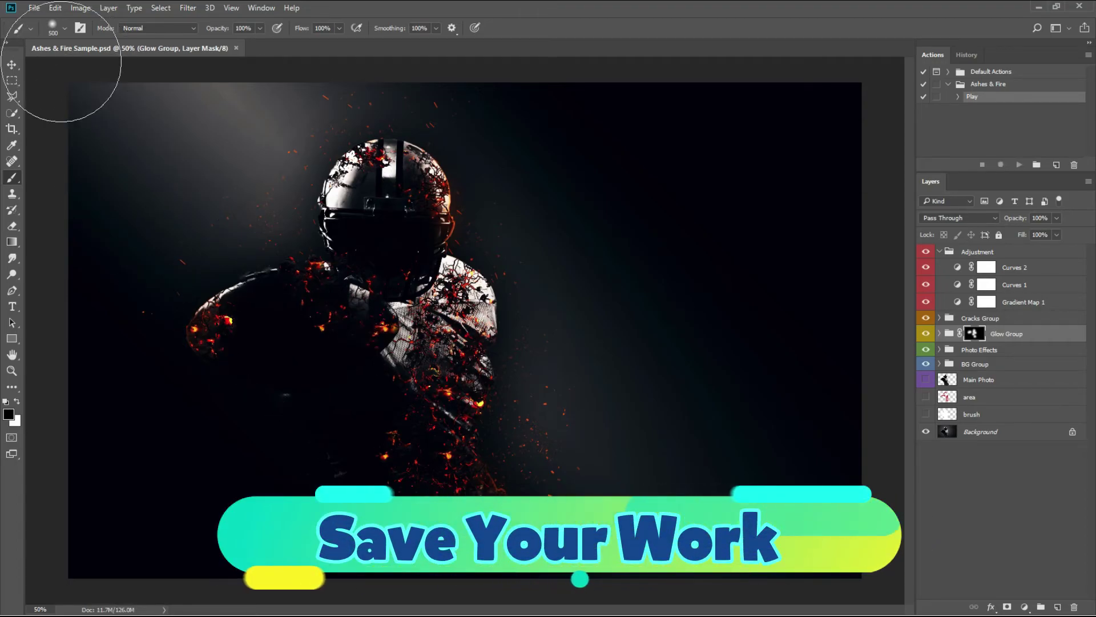
Save a JPEG copy named Ashes & Fire Sample After.jpg in the Ashes & Fire folder with Maximum quality 12 and Baseline ("Standard") format
left_click(33, 7)
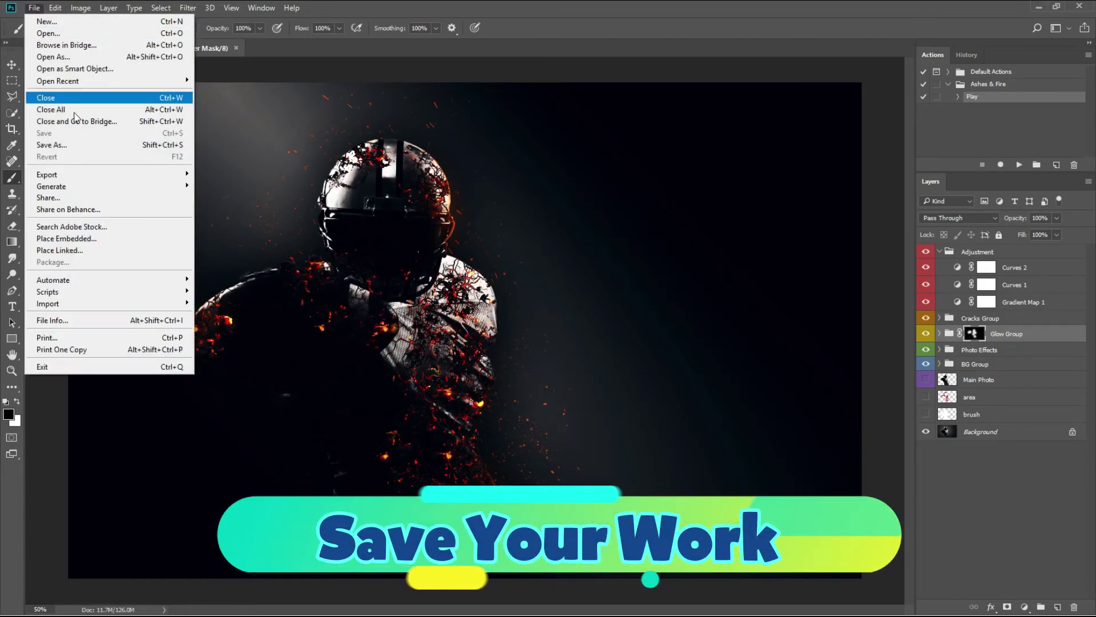
left_click(75, 144)
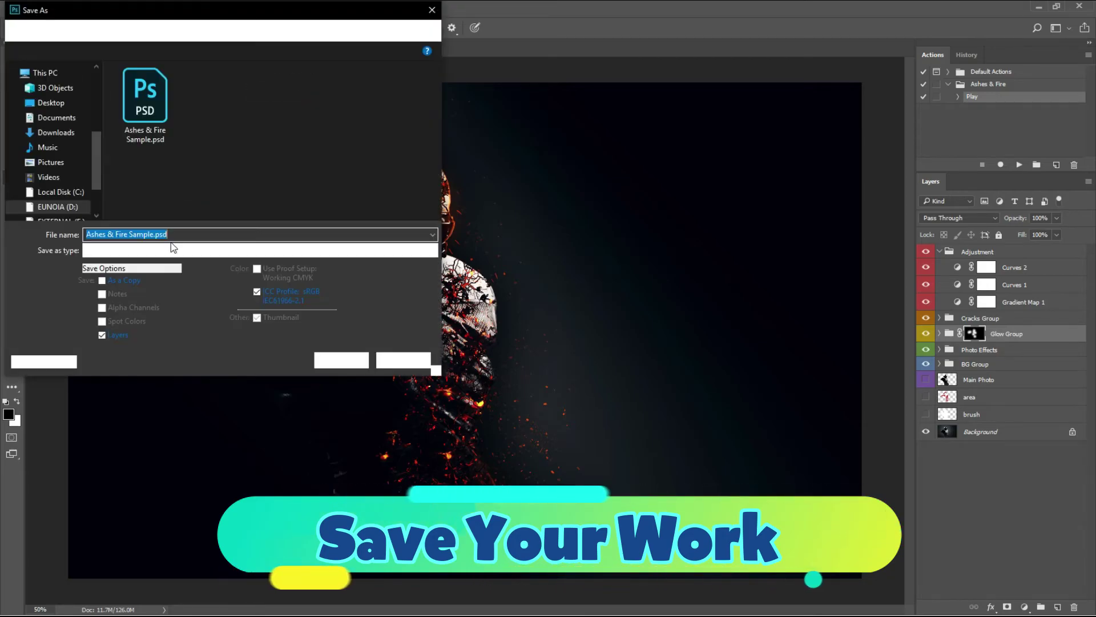
left_click(167, 251)
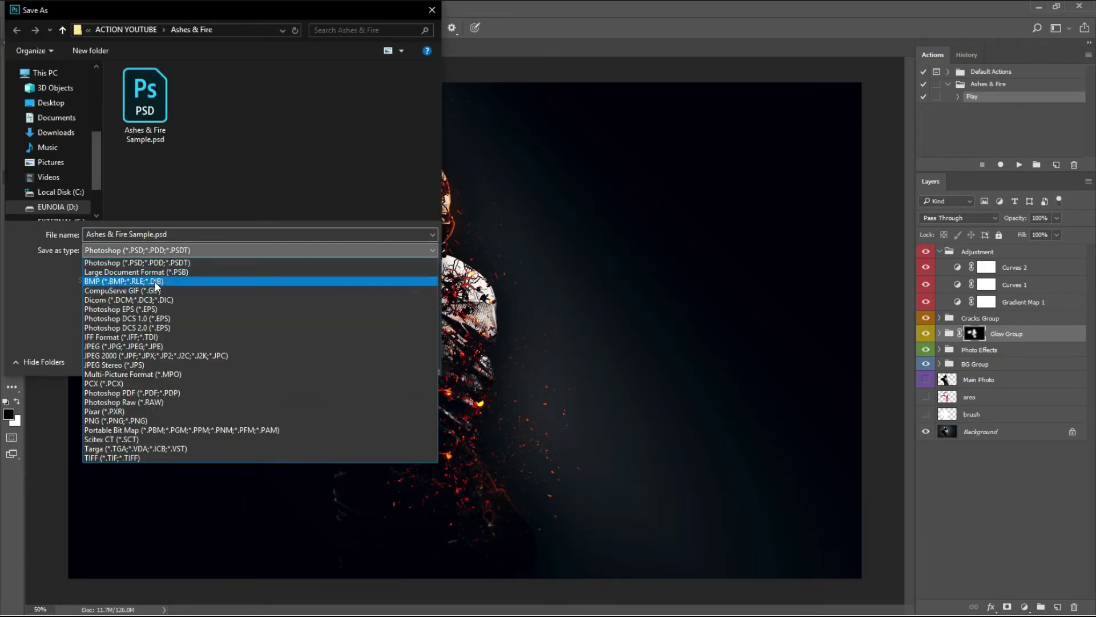
left_click(139, 346)
left_click(340, 362)
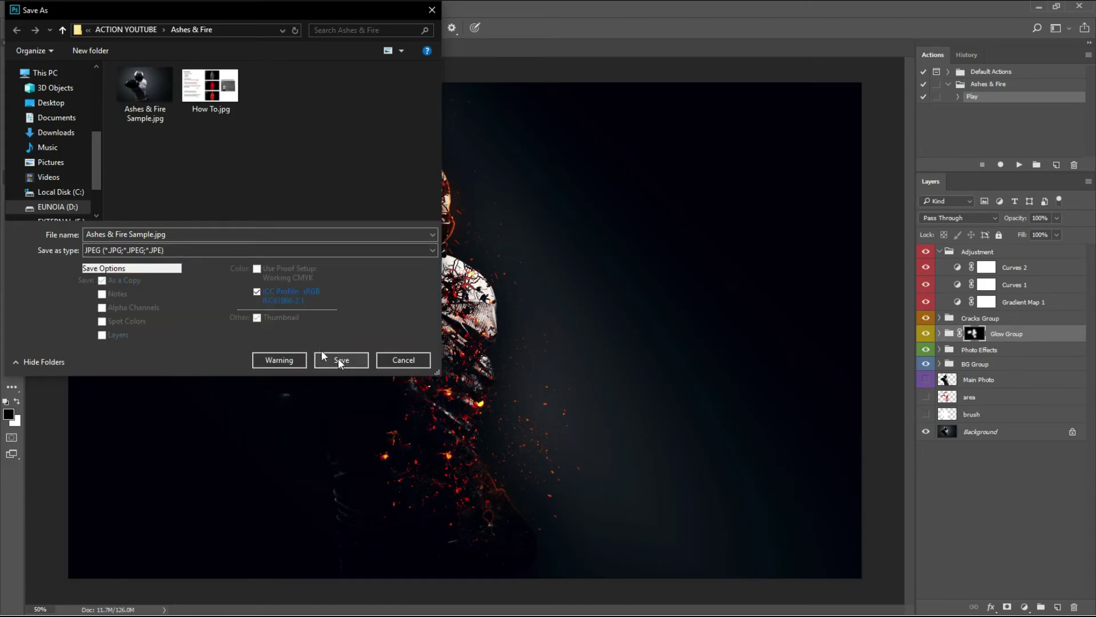
left_click(154, 235)
left_click(154, 235)
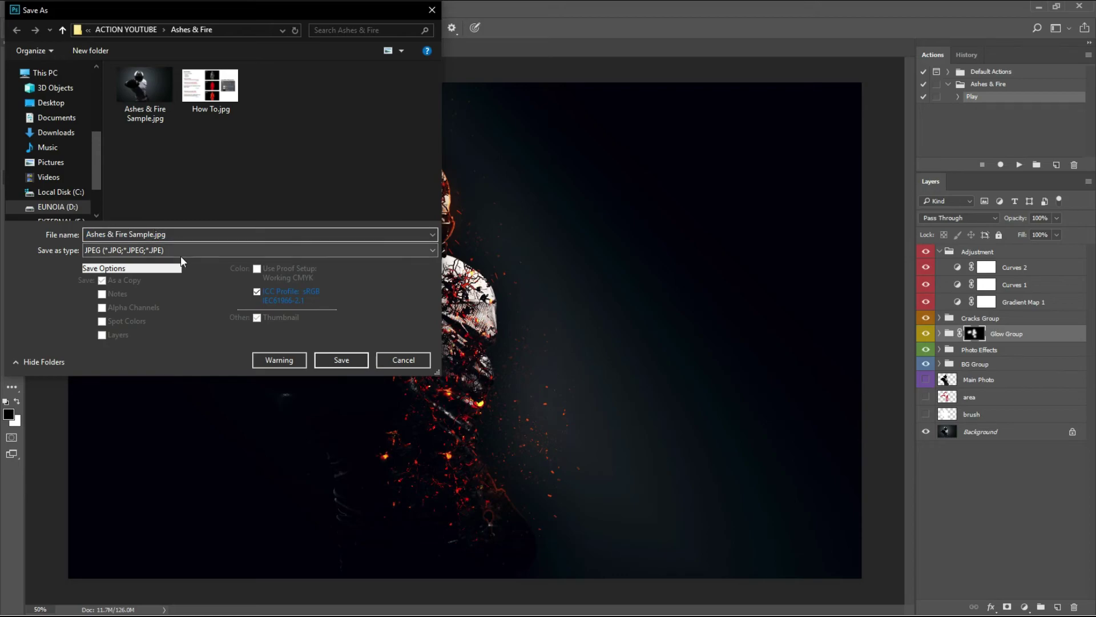
type("After")
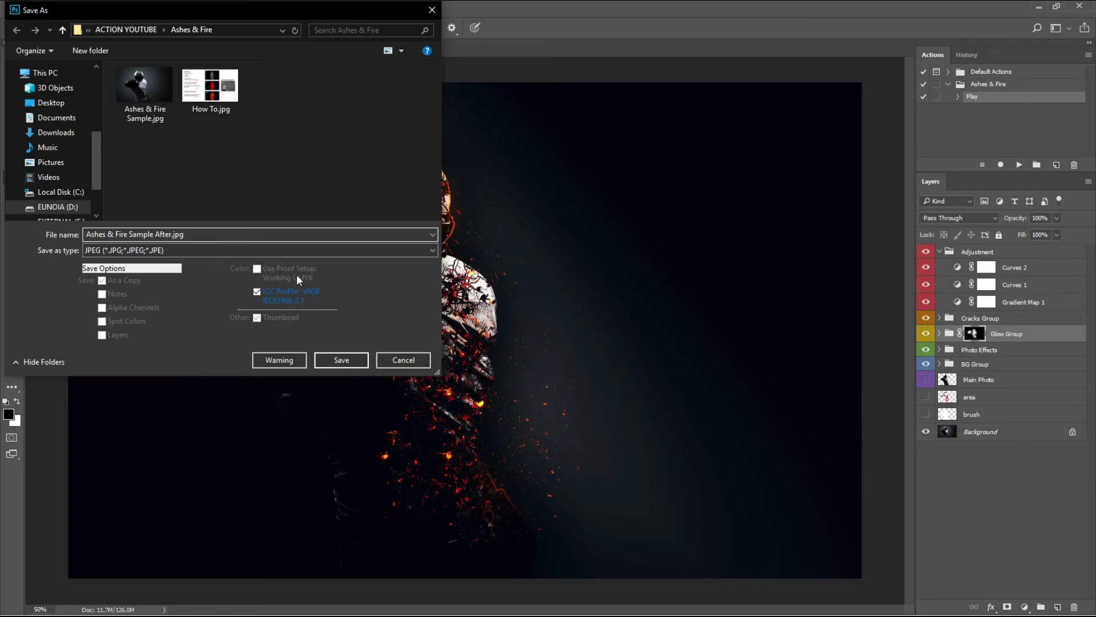
left_click(339, 358)
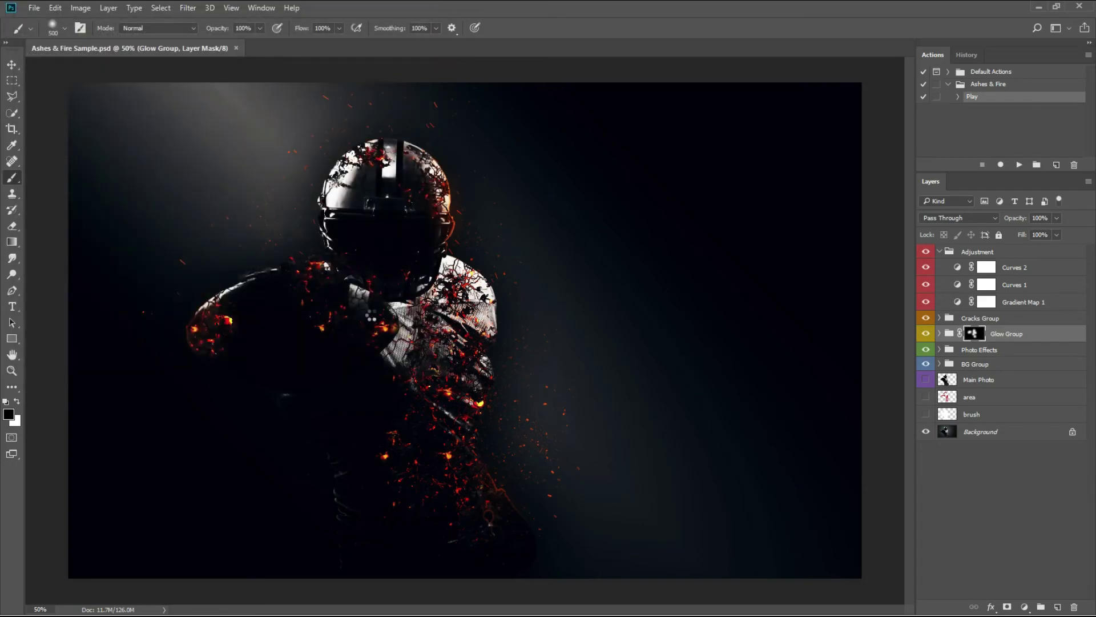
key("space")
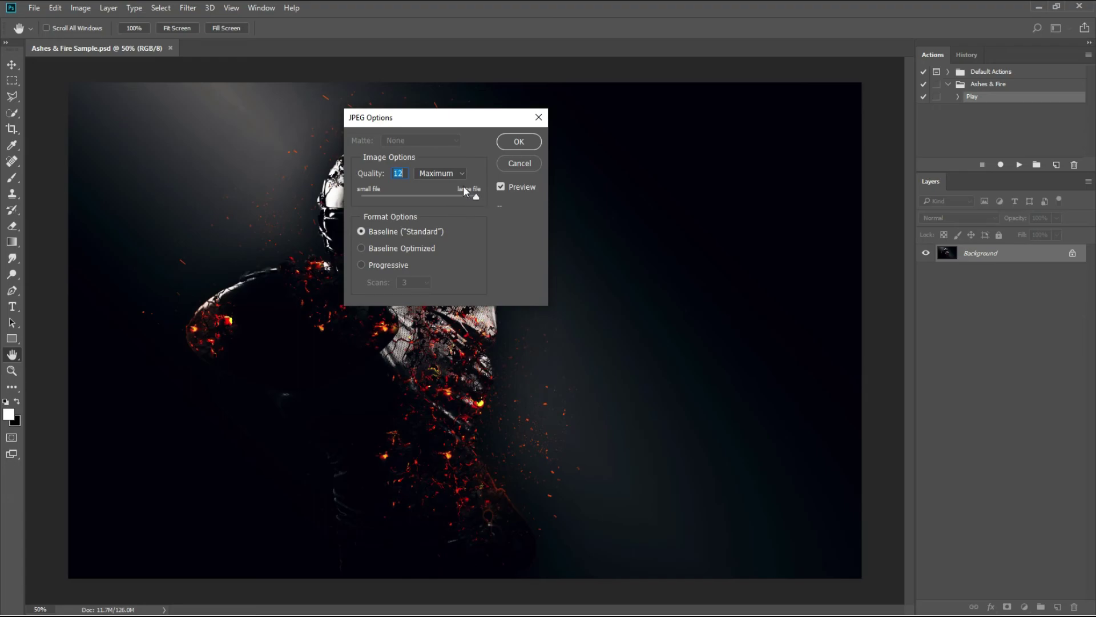
left_click(520, 142)
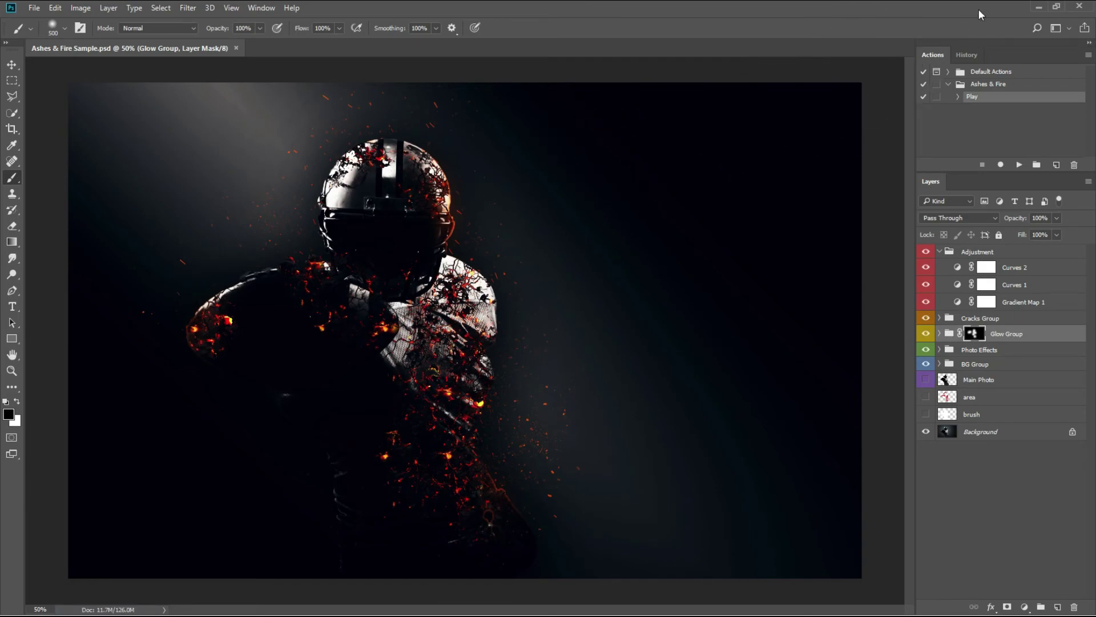
Switch to File Explorer and compare Ashes & Fire Sample.jpg with Ashes & Fire Sample After.jpg in the image viewer, then close the viewer and minimize the folder window
left_click(1038, 8)
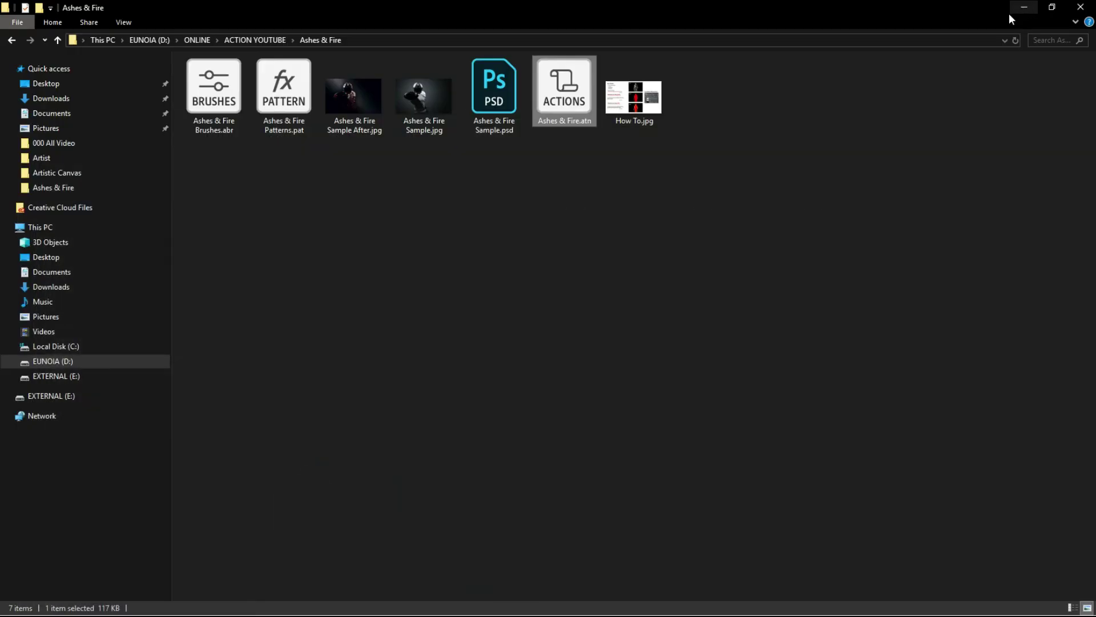
left_click(424, 105)
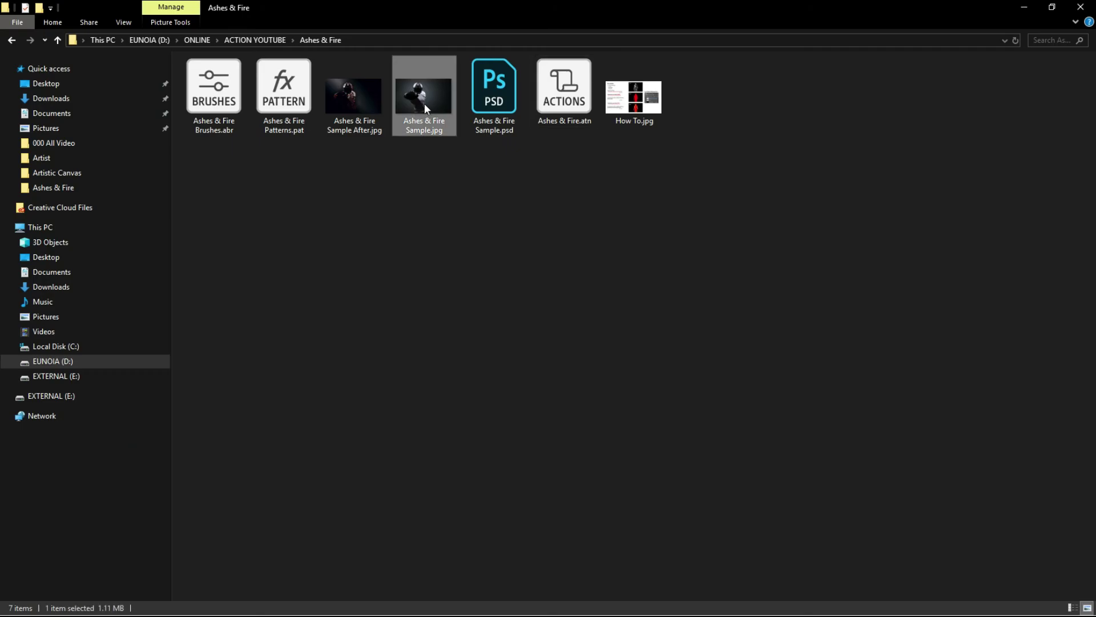
double_click(425, 108)
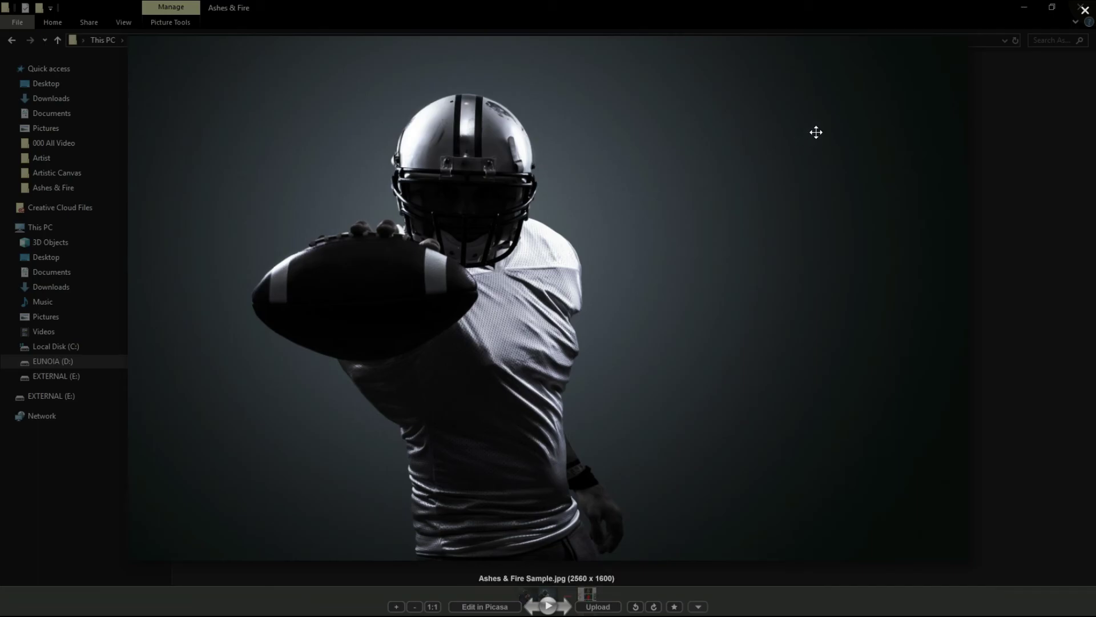
key("Right")
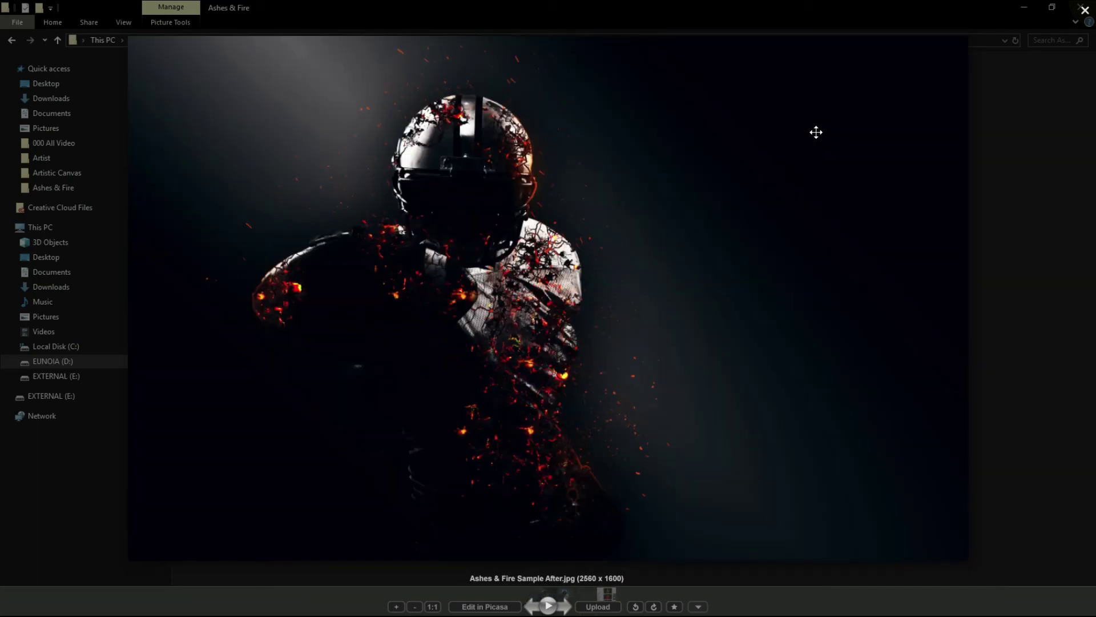
key("Left")
key("Right")
key("Left")
key("Right")
key("Left")
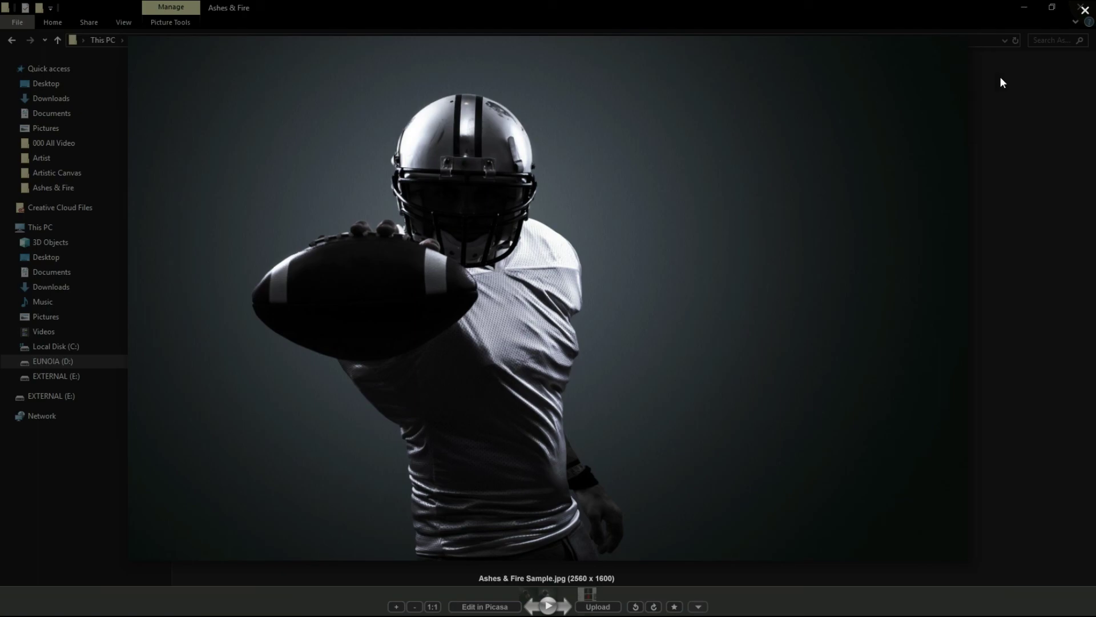
left_click(1085, 10)
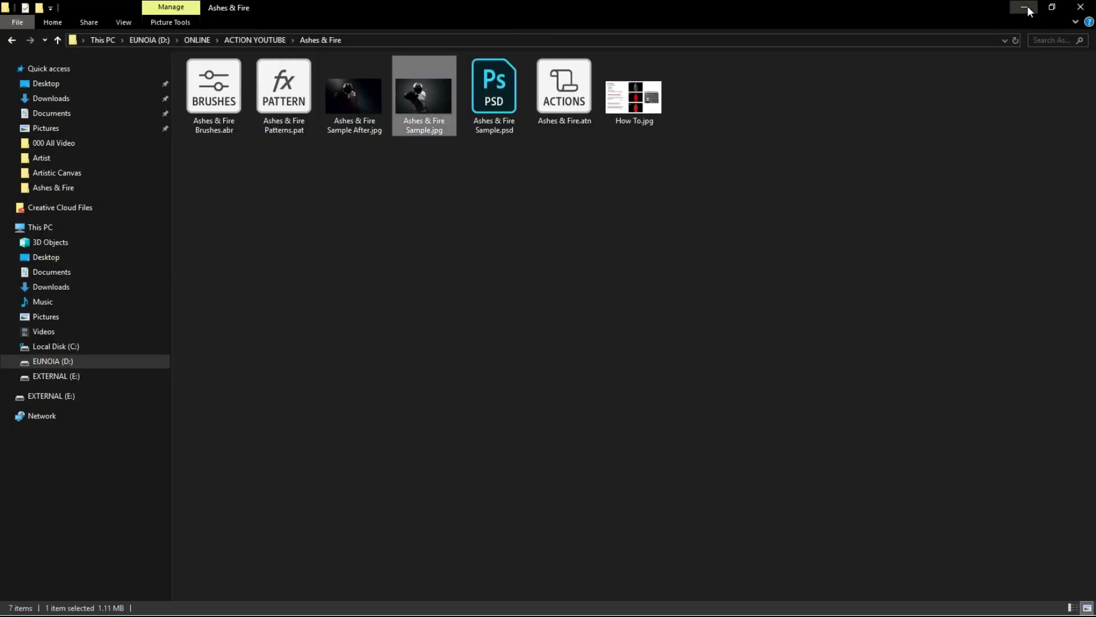
left_click(1027, 6)
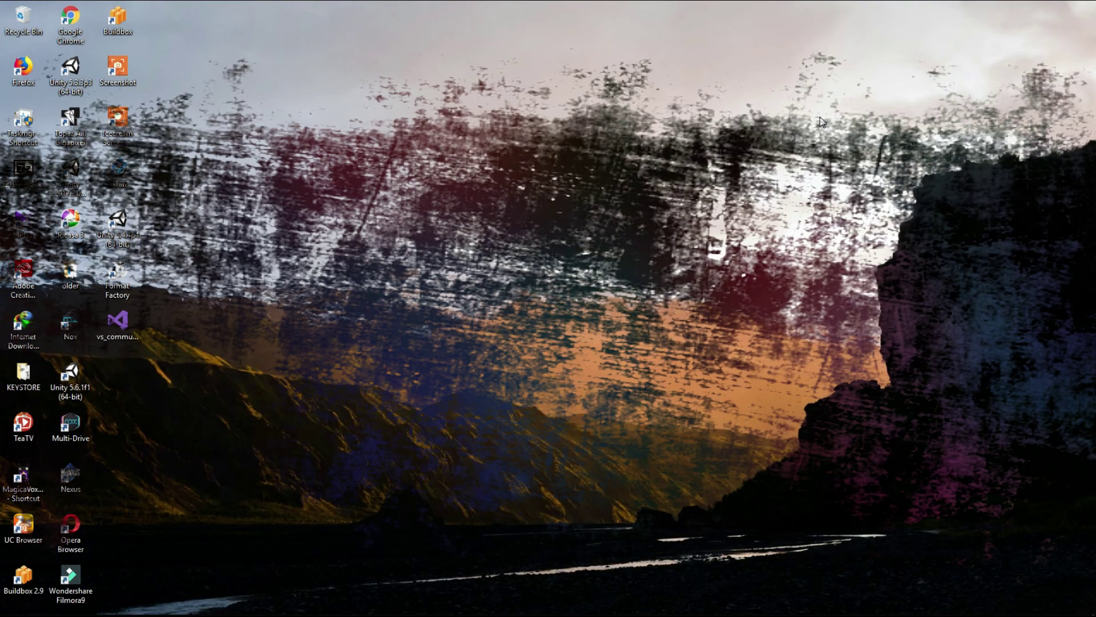